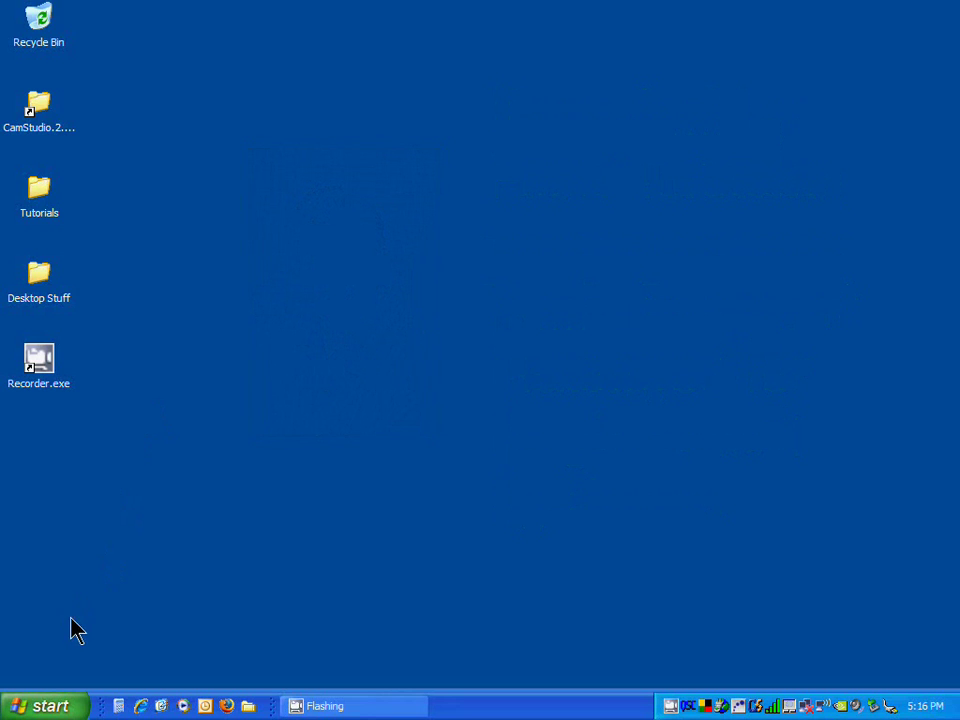
- Launch Venue Manager from All Programs > QSControl.net so its local-computer login dialog appears
left_click(50, 707)
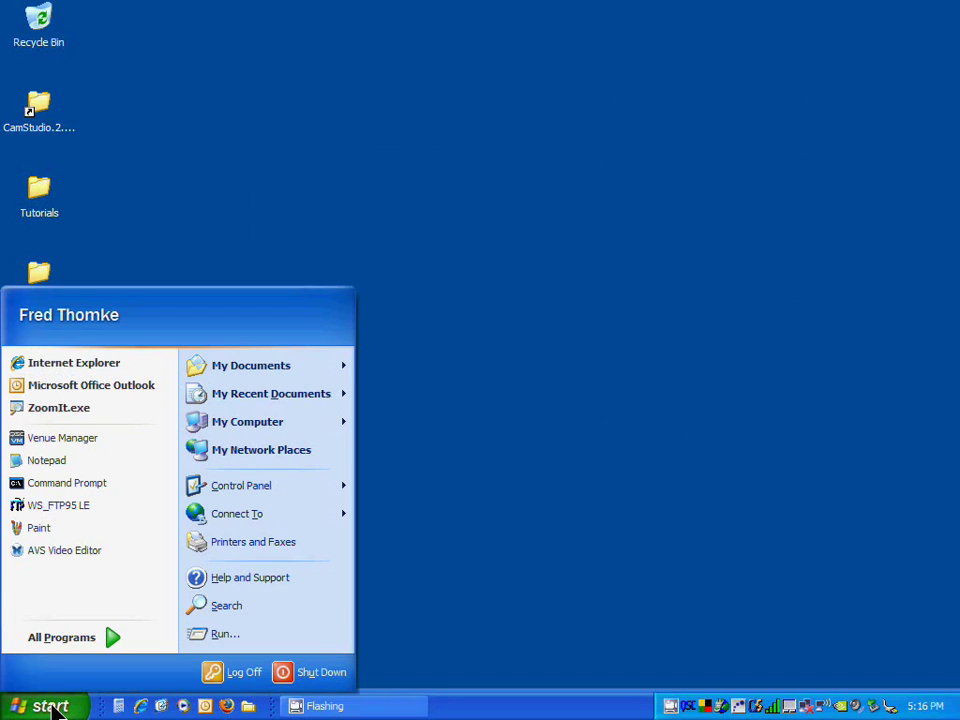
left_click(94, 654)
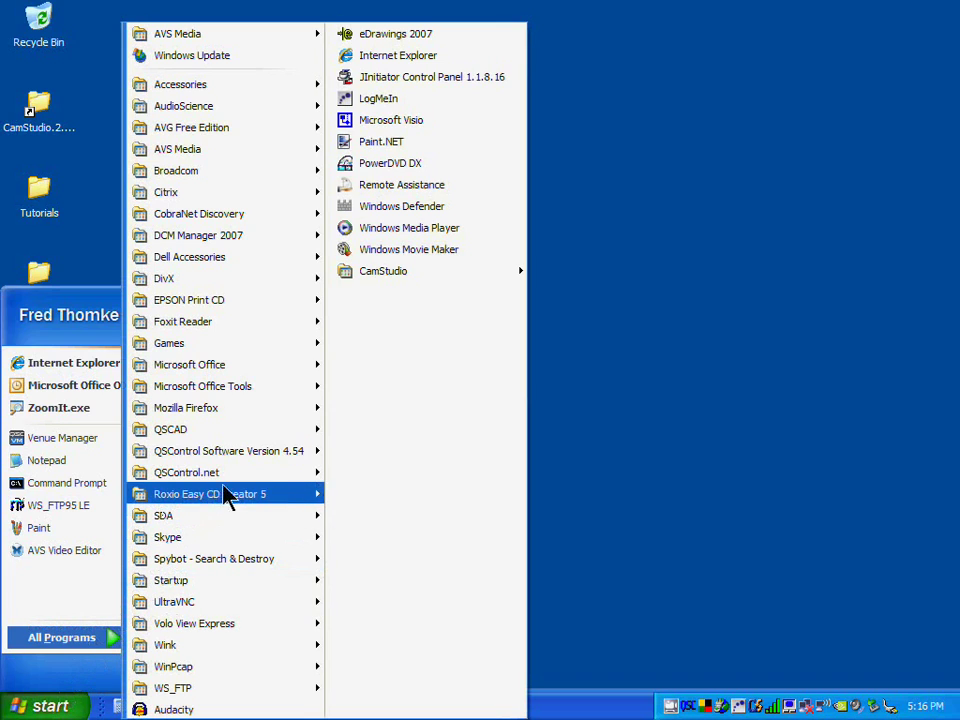
mouse_move(238, 475)
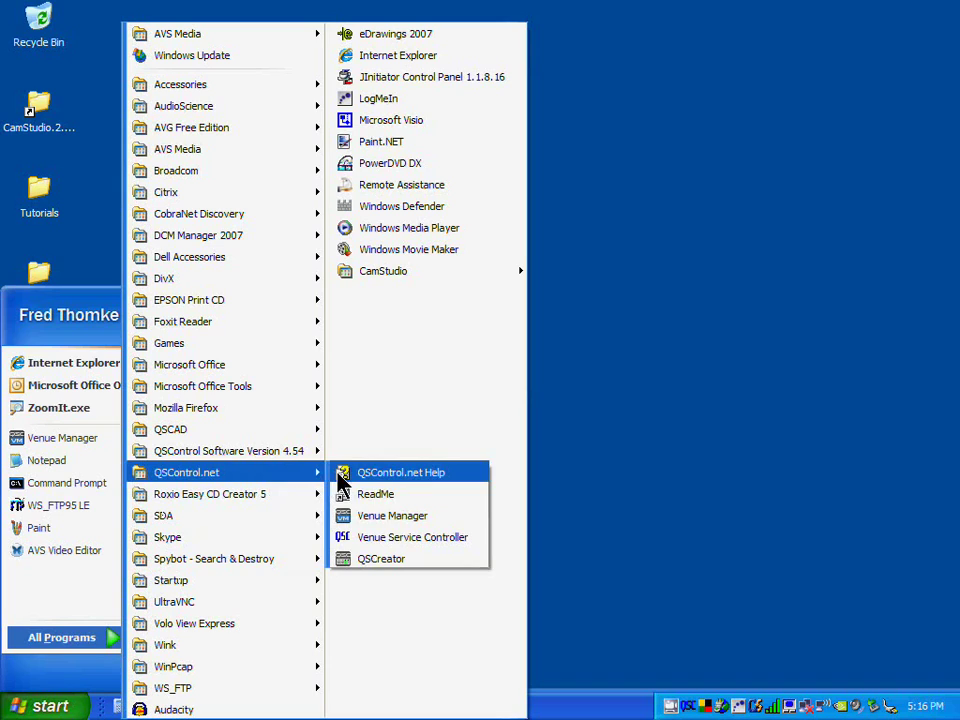
left_click(370, 516)
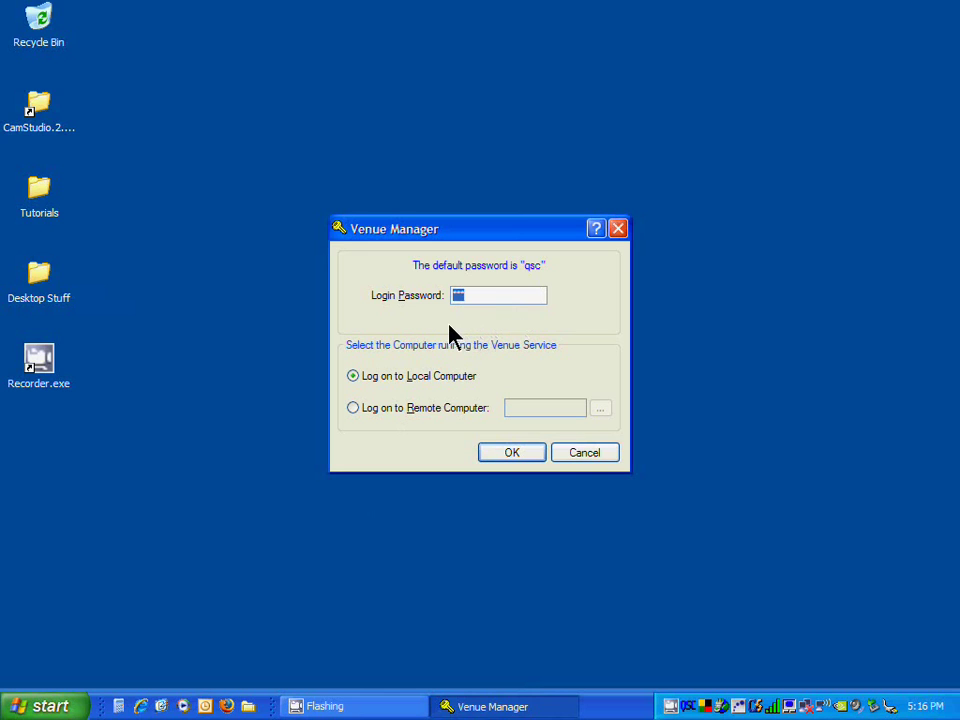
- Log on to the local computer, opening Venue1 in Design mode with Startup Tips
left_click(505, 455)
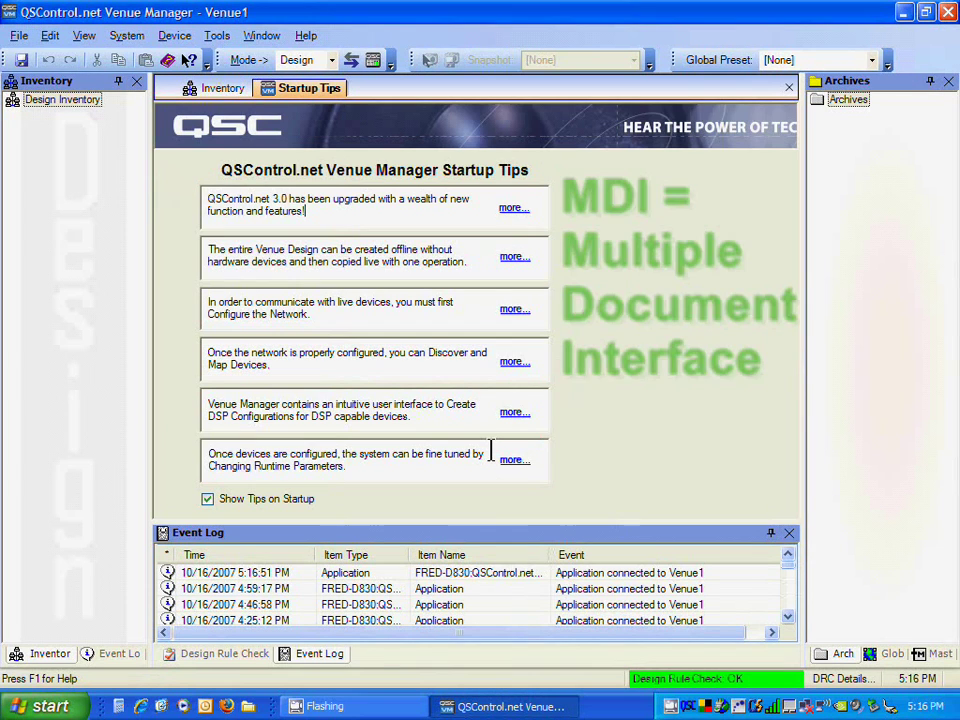
- Keep MDI Tabbed chosen in the Window menu, then reopen the Window menu
left_click(261, 36)
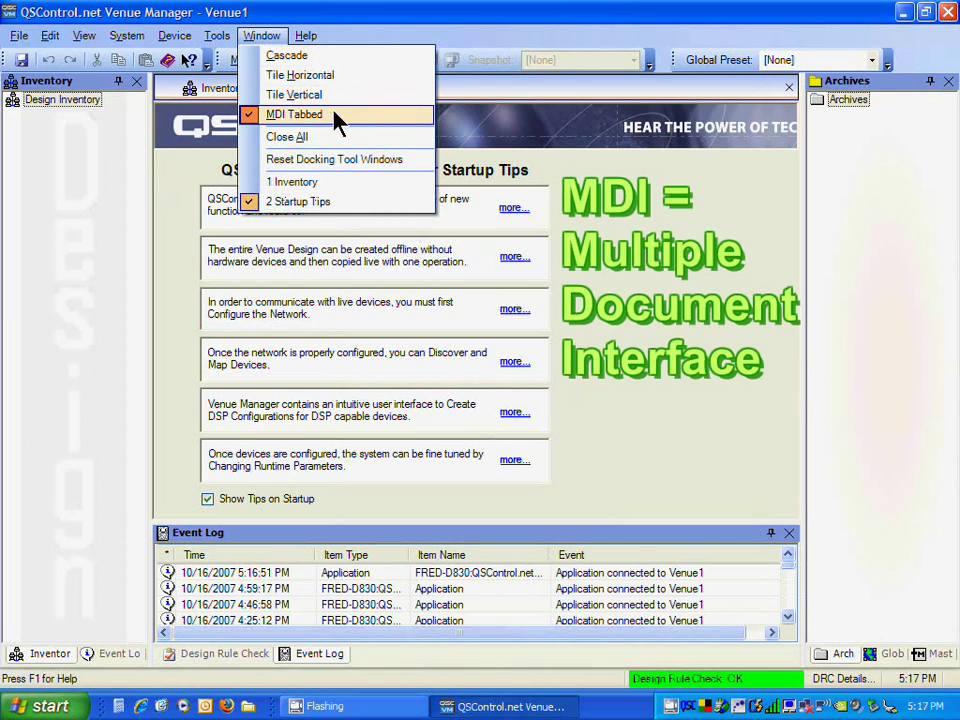
left_click(326, 118)
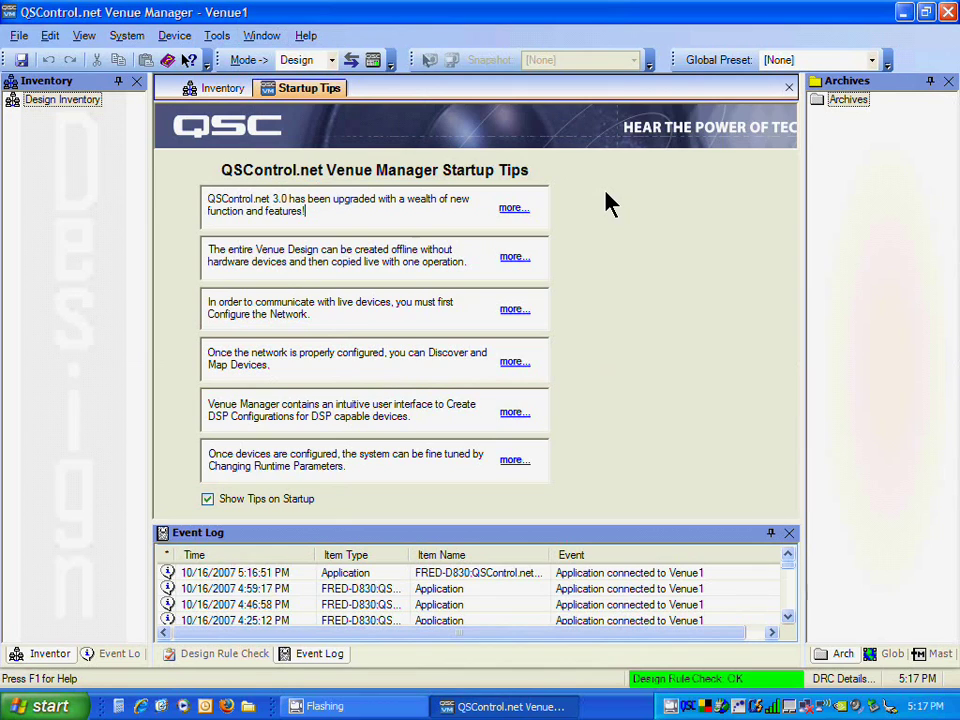
left_click(258, 37)
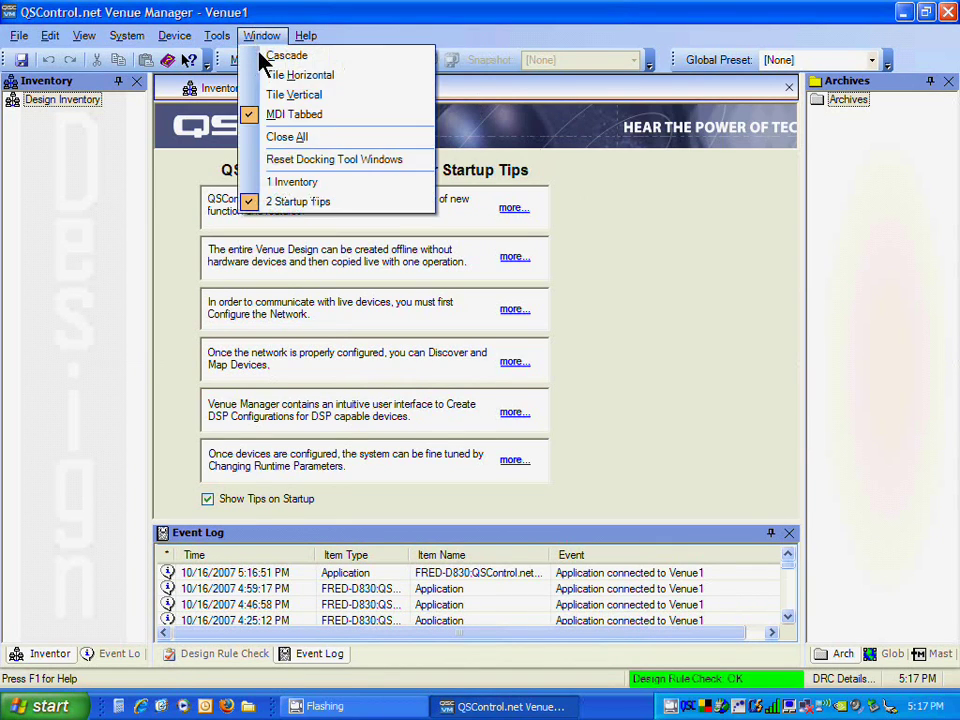
- Turn off MDI Tabbed so Startup Tips and Inventory become movable floating document windows
left_click(285, 114)
left_click_drag(296, 129, 362, 176)
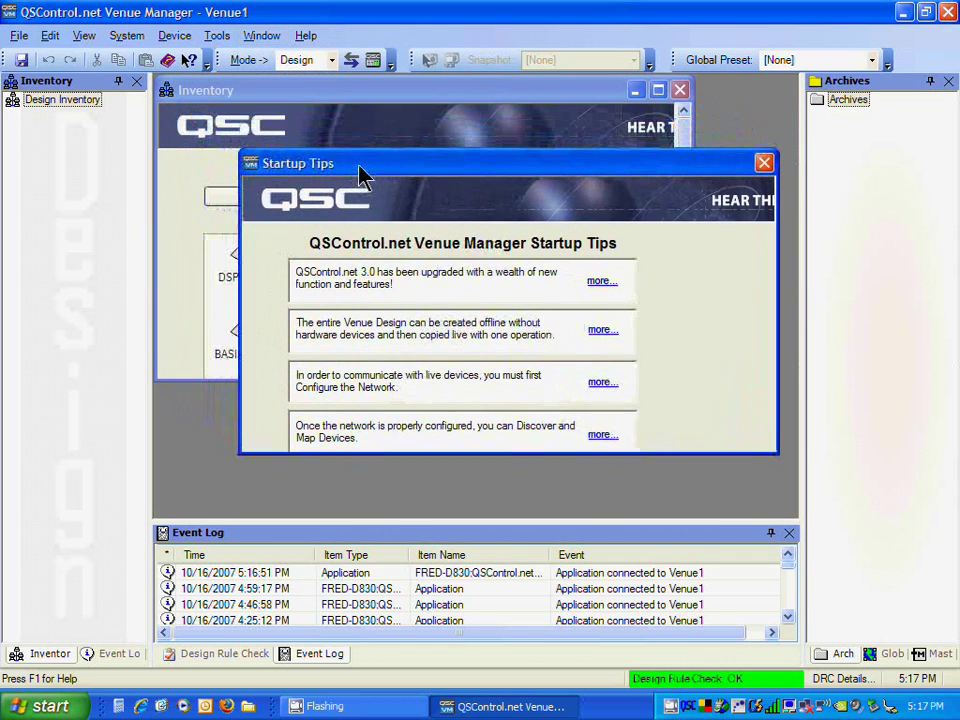
left_click_drag(315, 79, 296, 107)
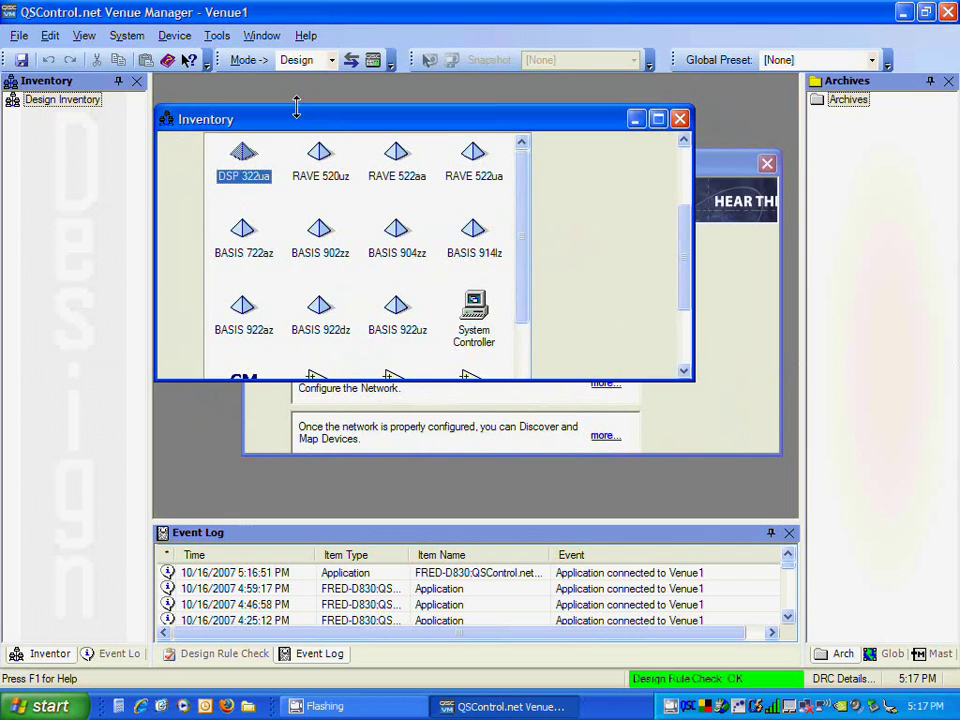
- Undock the Inventory, Archives and Event Log panels into floating windows and arrange them
left_click_drag(100, 82, 197, 113)
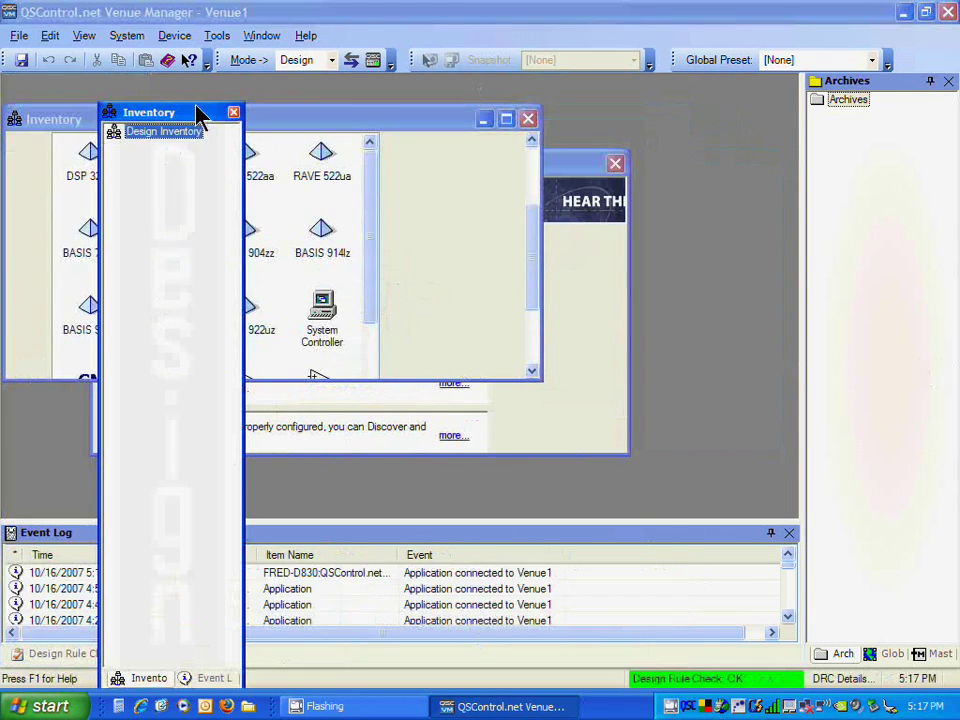
left_click_drag(889, 84, 706, 132)
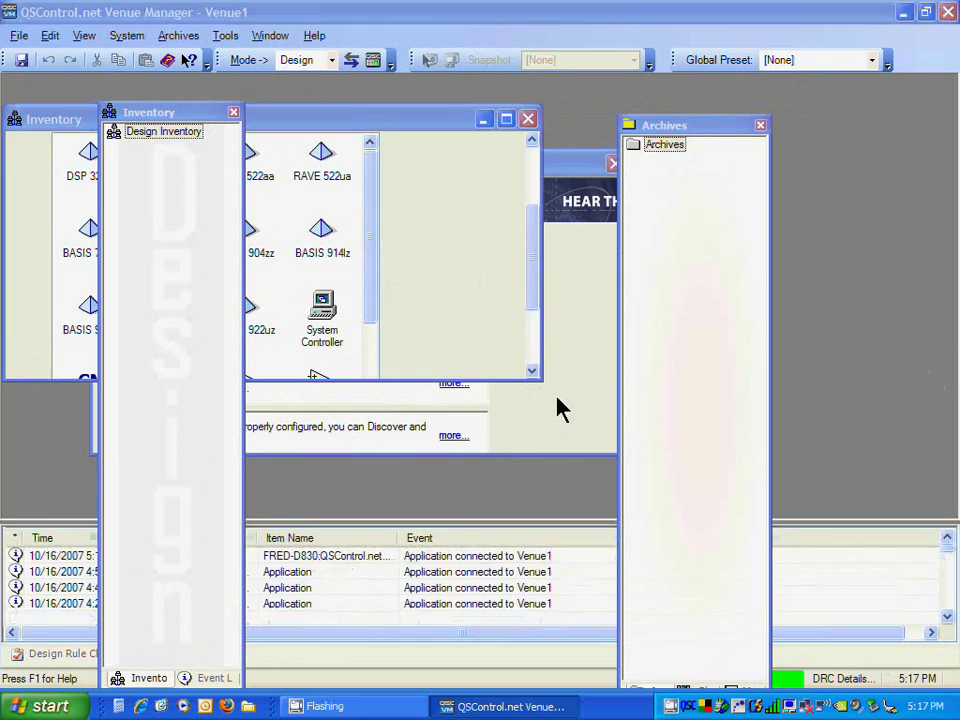
left_click_drag(560, 526, 574, 318)
left_click_drag(574, 163, 838, 101)
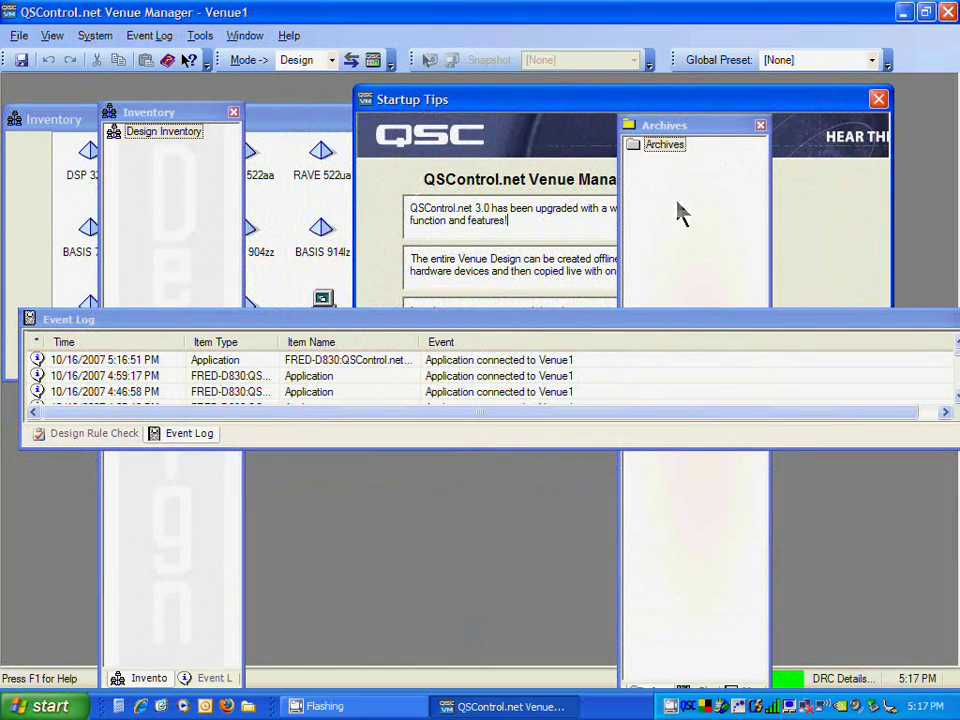
left_click_drag(722, 332, 675, 306)
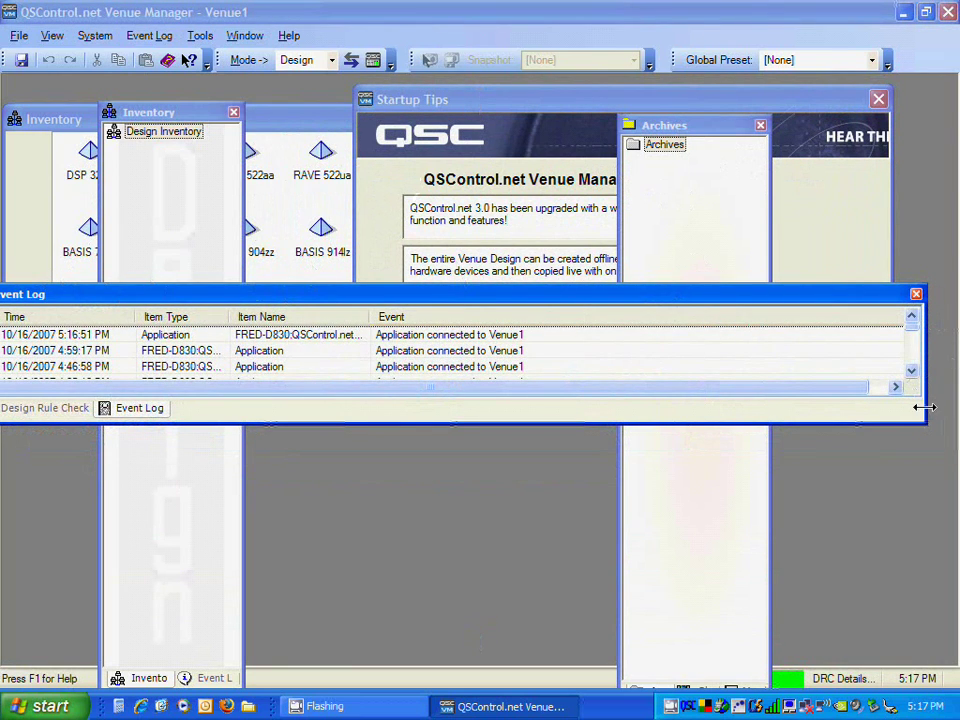
- Make the floating Event Log narrower and taller, then dock it along the bottom edge
left_click_drag(926, 407, 467, 480)
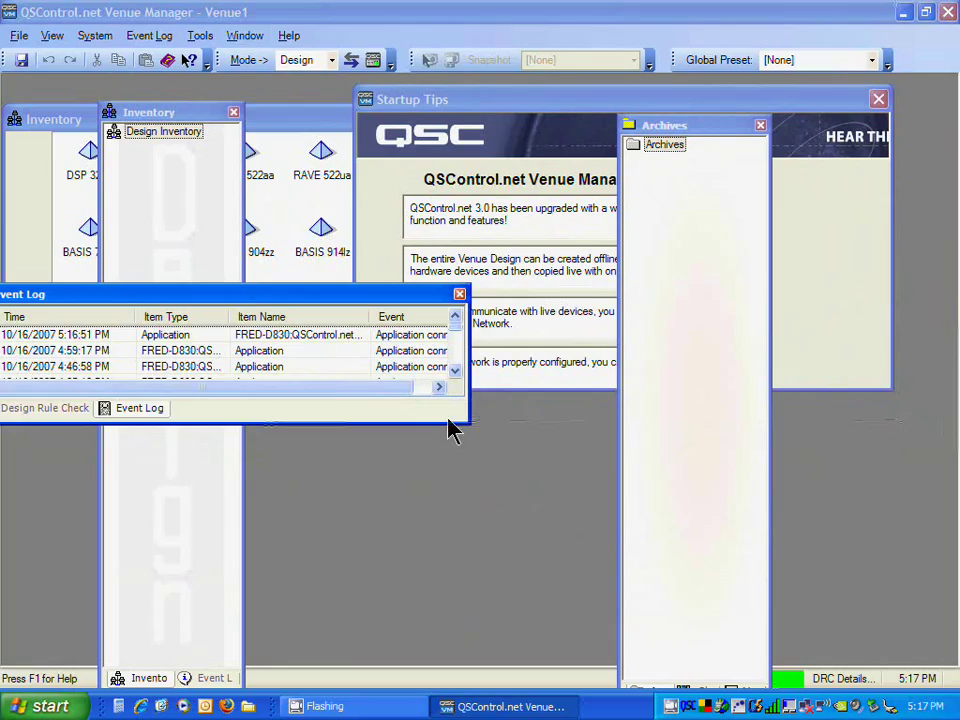
left_click_drag(450, 428, 465, 616)
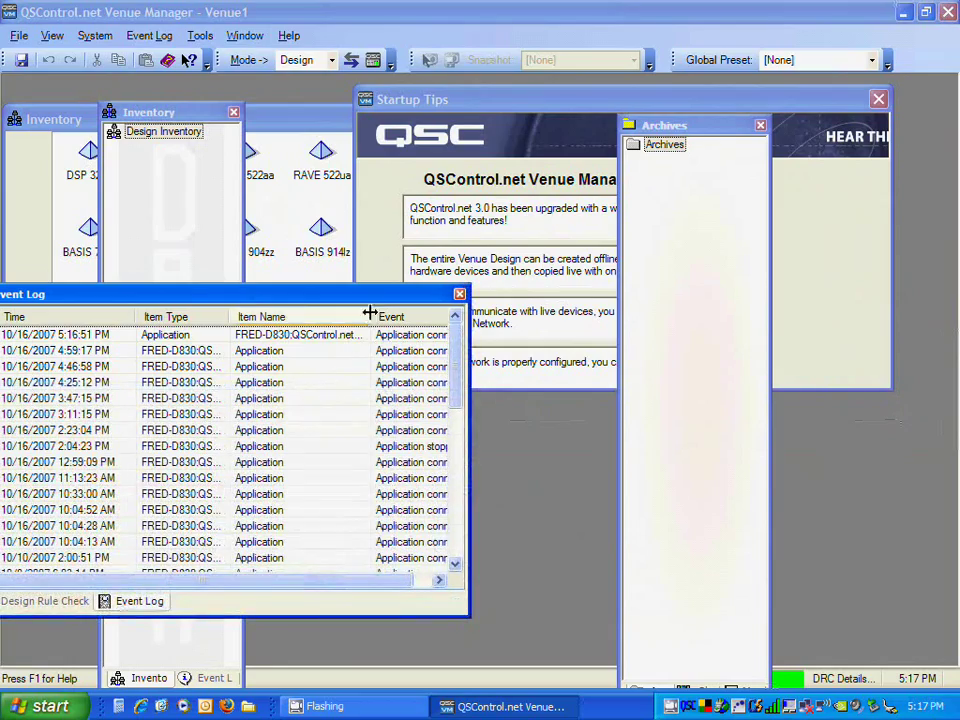
left_click_drag(369, 300, 537, 433)
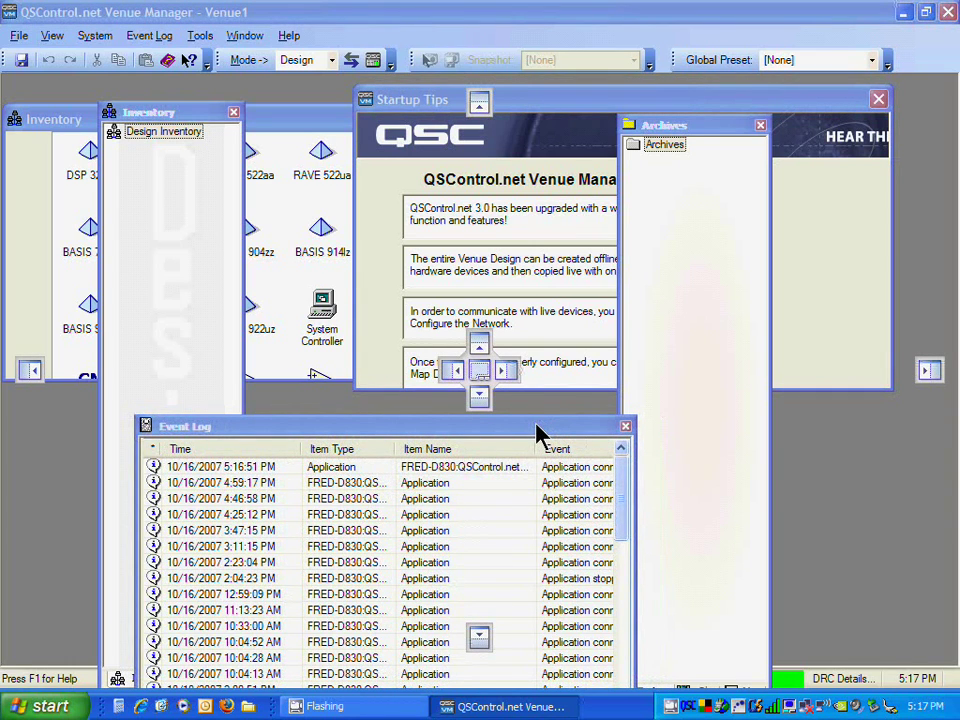
left_click_drag(537, 433, 489, 530)
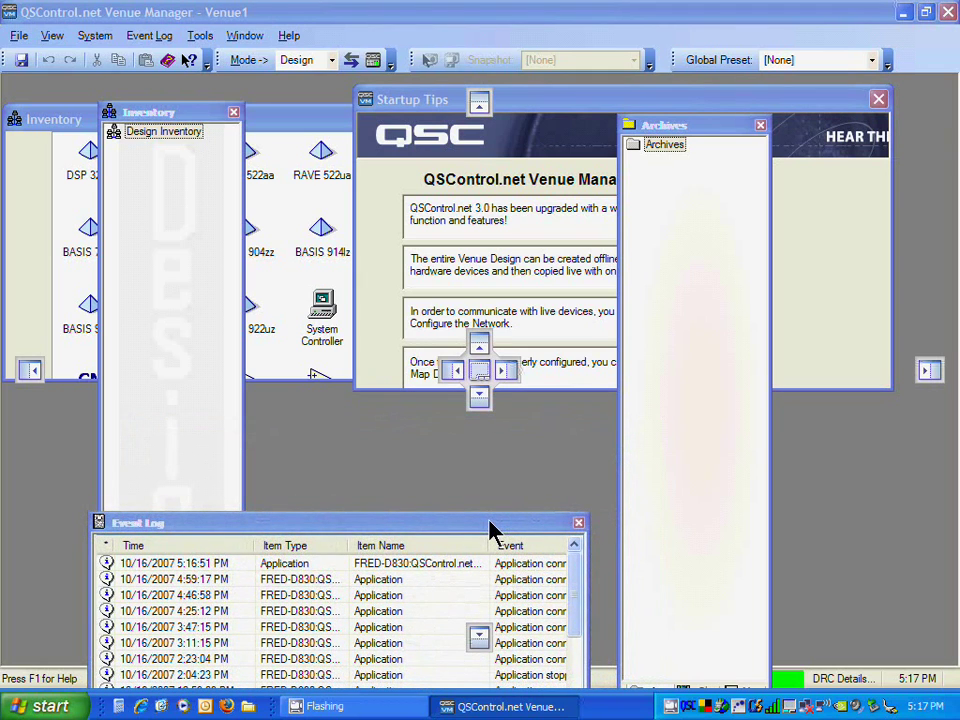
left_click_drag(490, 522, 484, 643)
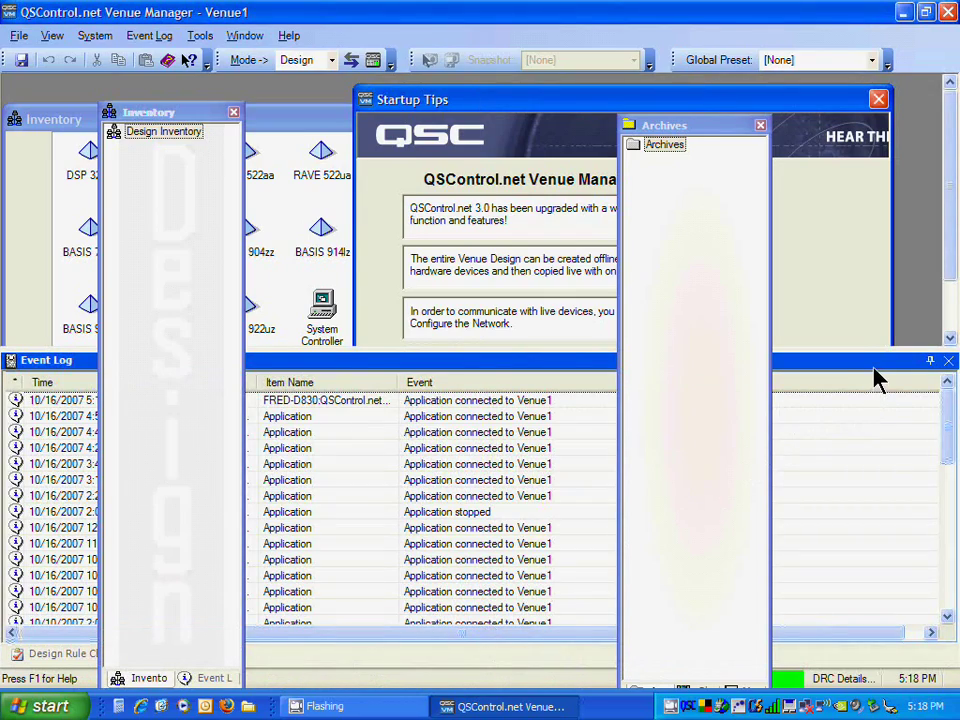
- Pull Event Log out, move Archives toward the bottom, and dock Inventory across the top
left_click_drag(816, 366, 922, 369)
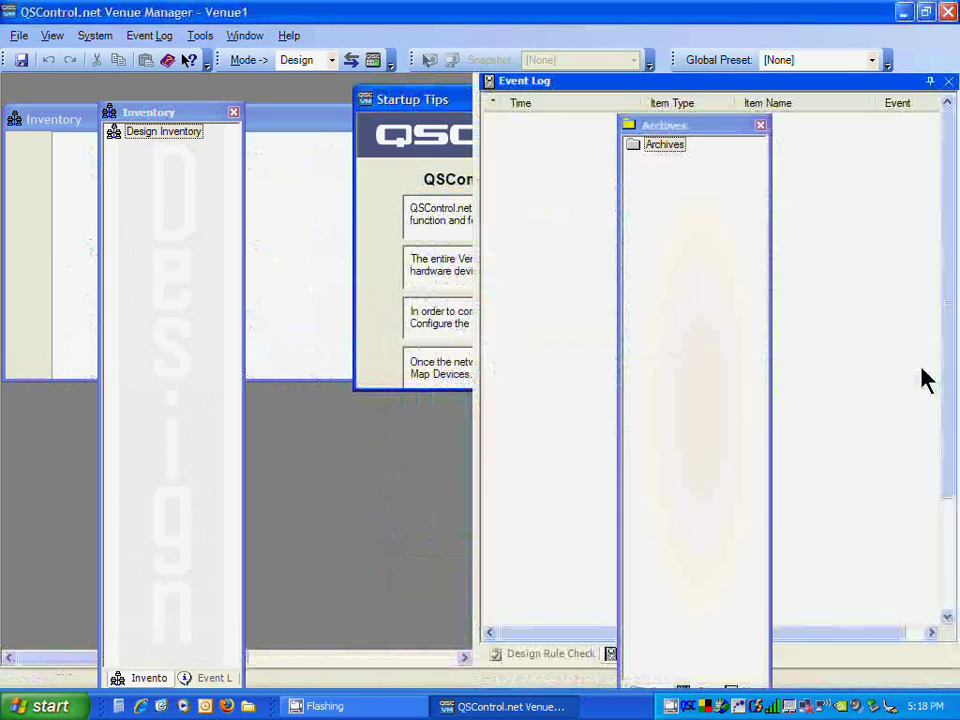
left_click(720, 132)
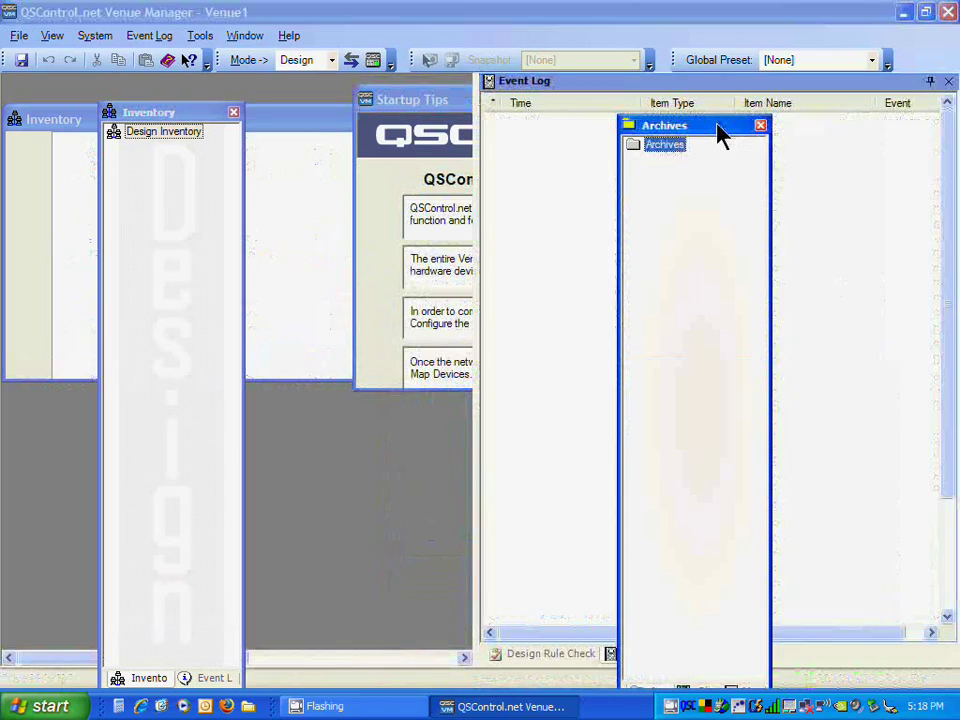
left_click_drag(720, 132, 482, 639)
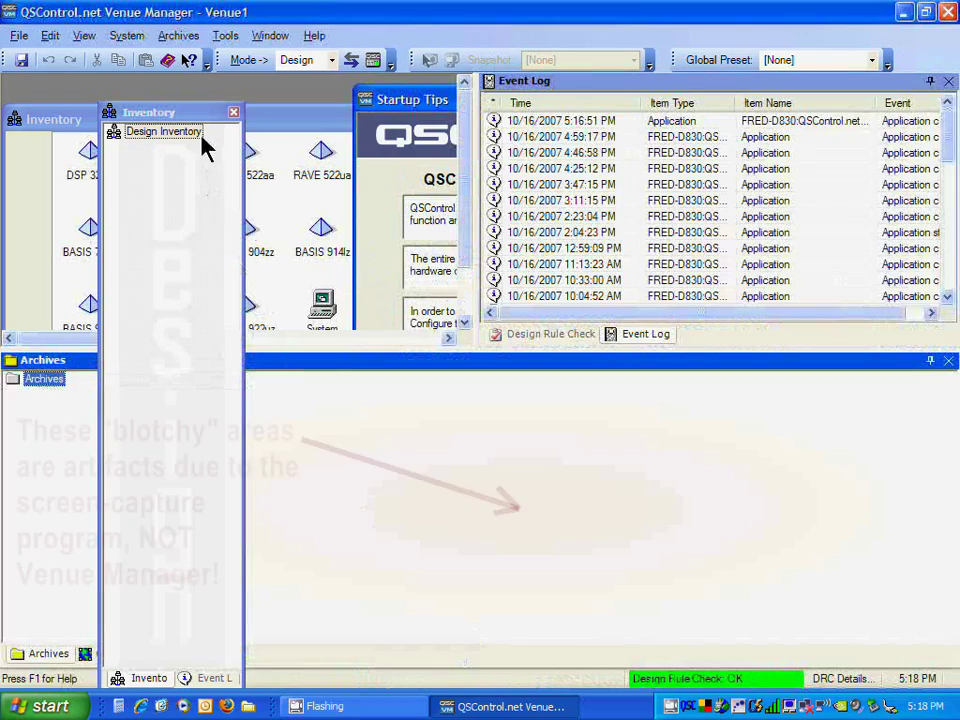
left_click_drag(208, 118, 482, 107)
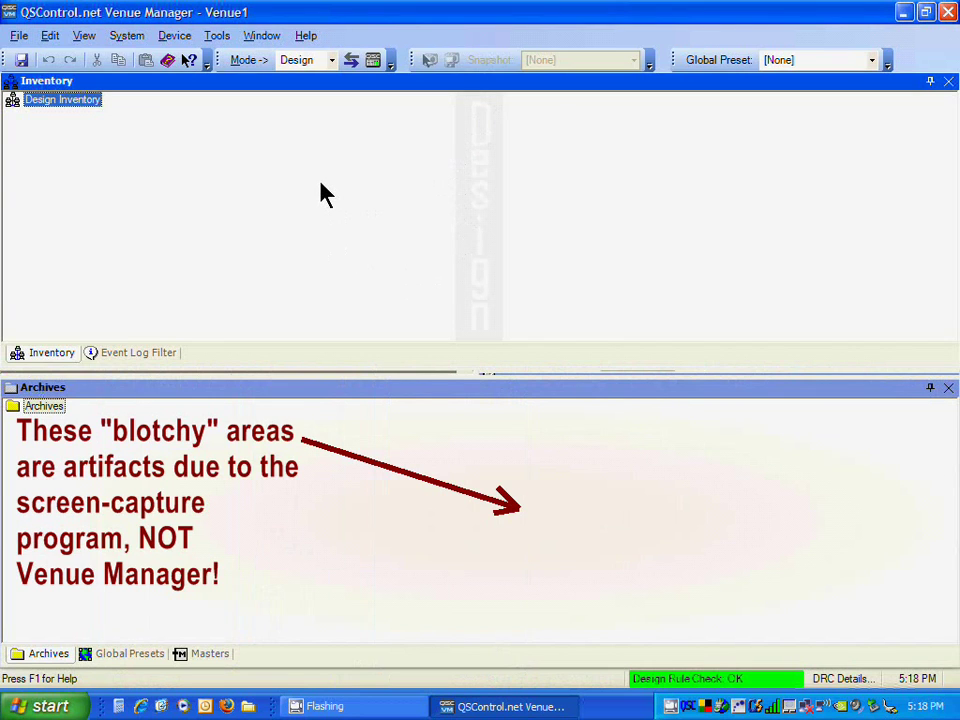
- Undock the Inventory, Archives and Event Log panels into floating windows
double_click(341, 84)
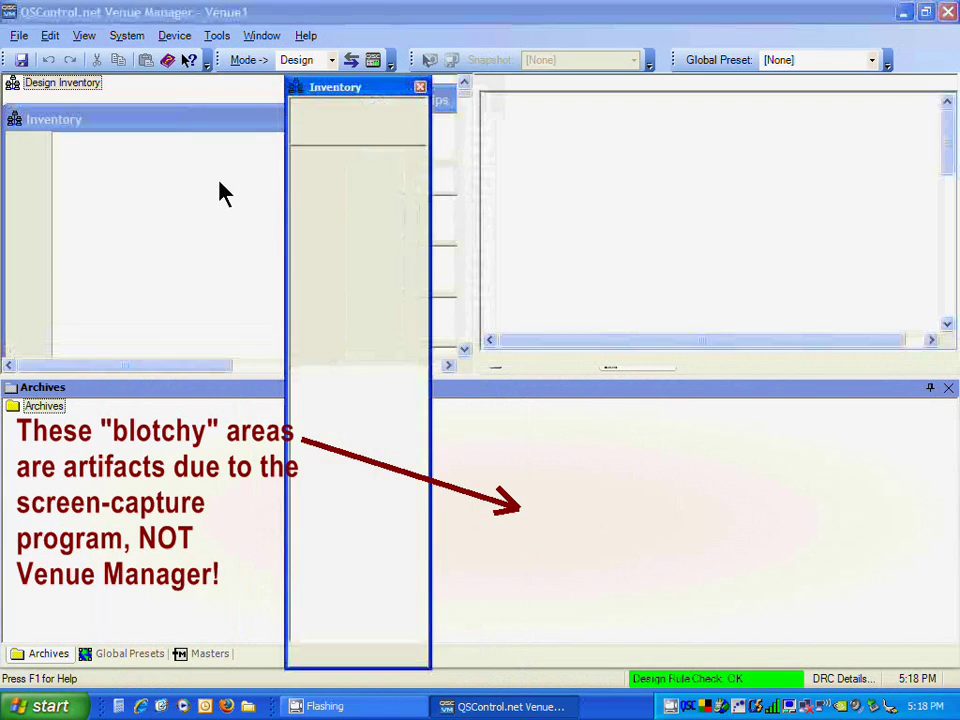
left_click_drag(88, 395, 274, 236)
left_click_drag(672, 86, 604, 176)
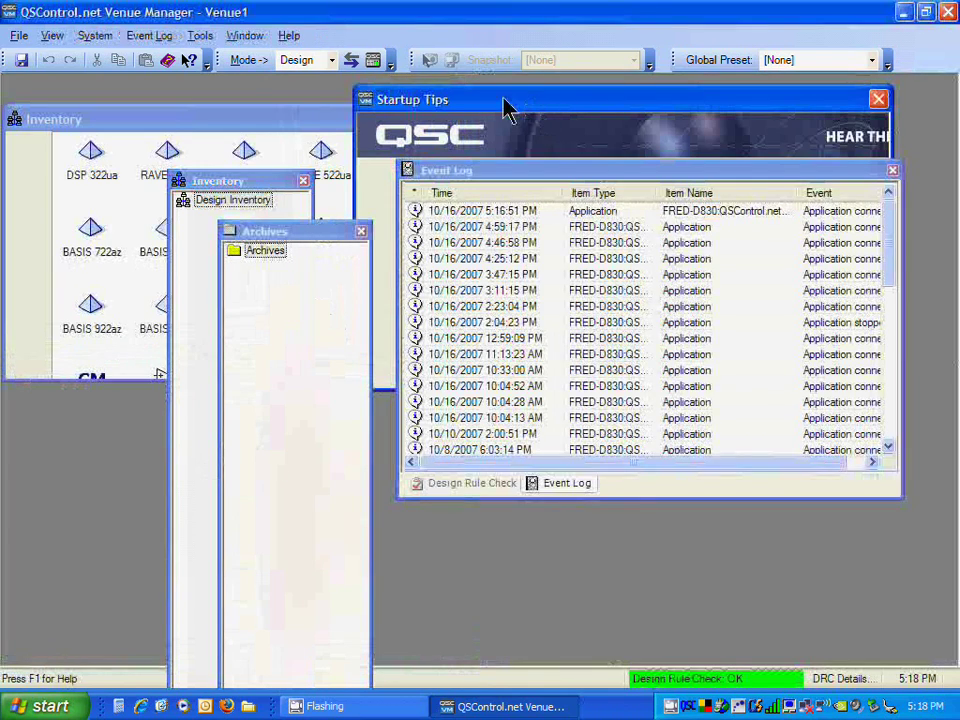
- Switch to MDI Tabbed and drag Archives and Inventory toward the left docking guides
left_click(250, 37)
left_click(289, 116)
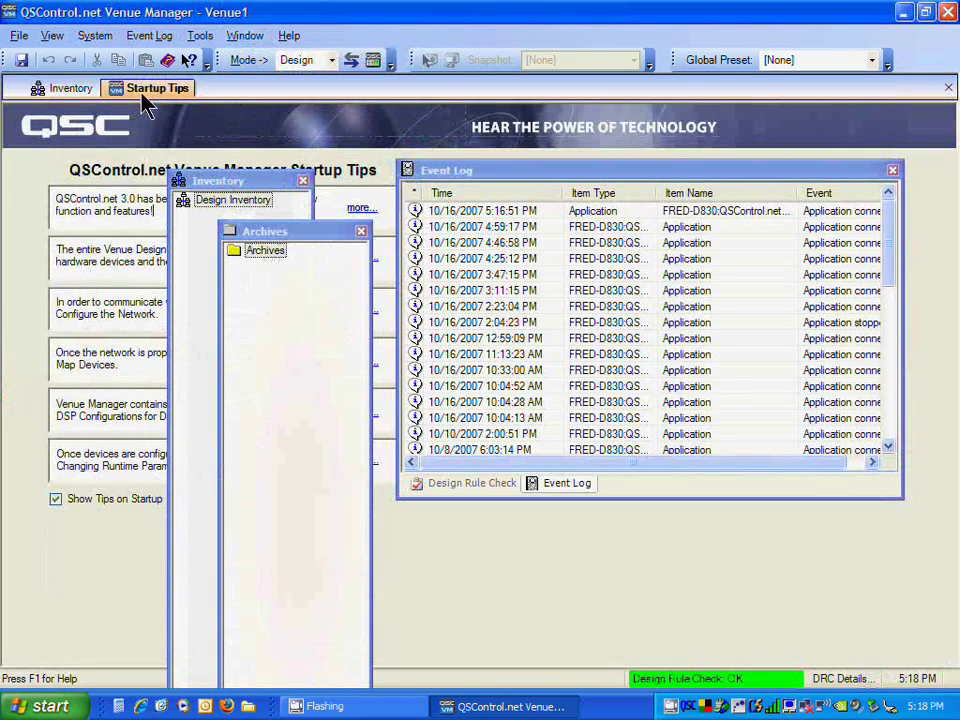
left_click_drag(306, 235, 362, 116)
left_click_drag(252, 195, 204, 134)
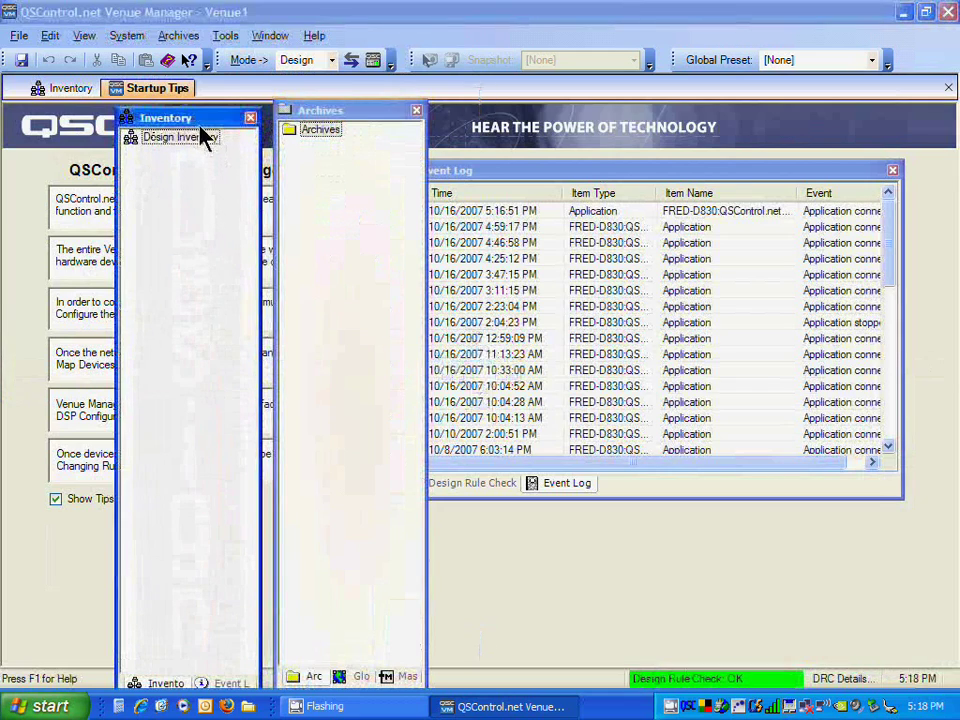
left_click(373, 118)
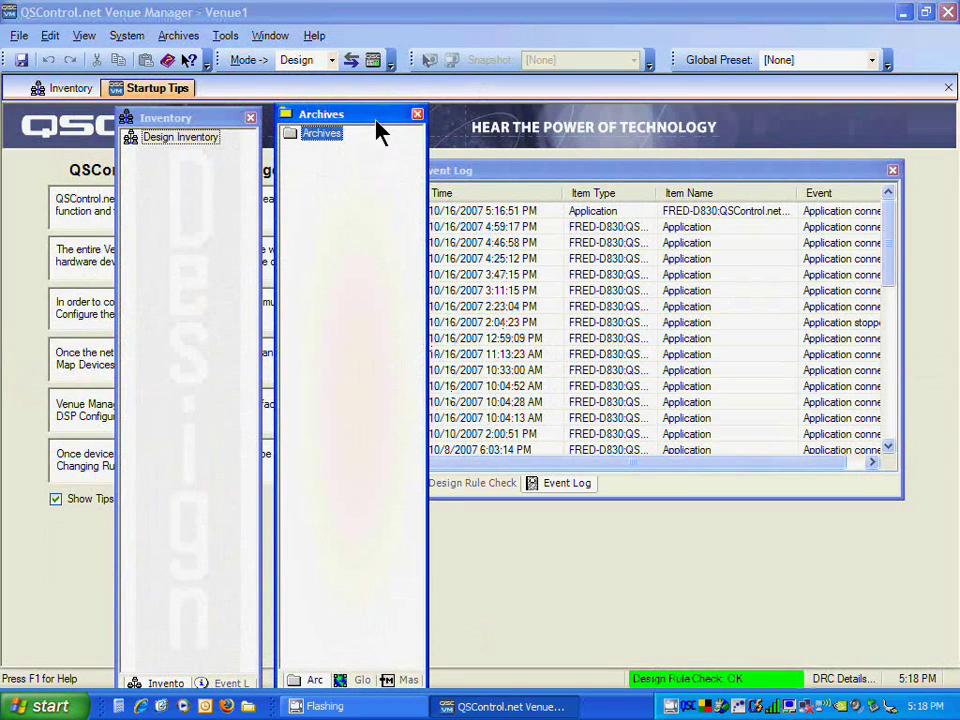
- Group the Archives panel with Inventory in one floating window and widen the group
left_click_drag(380, 130, 217, 393)
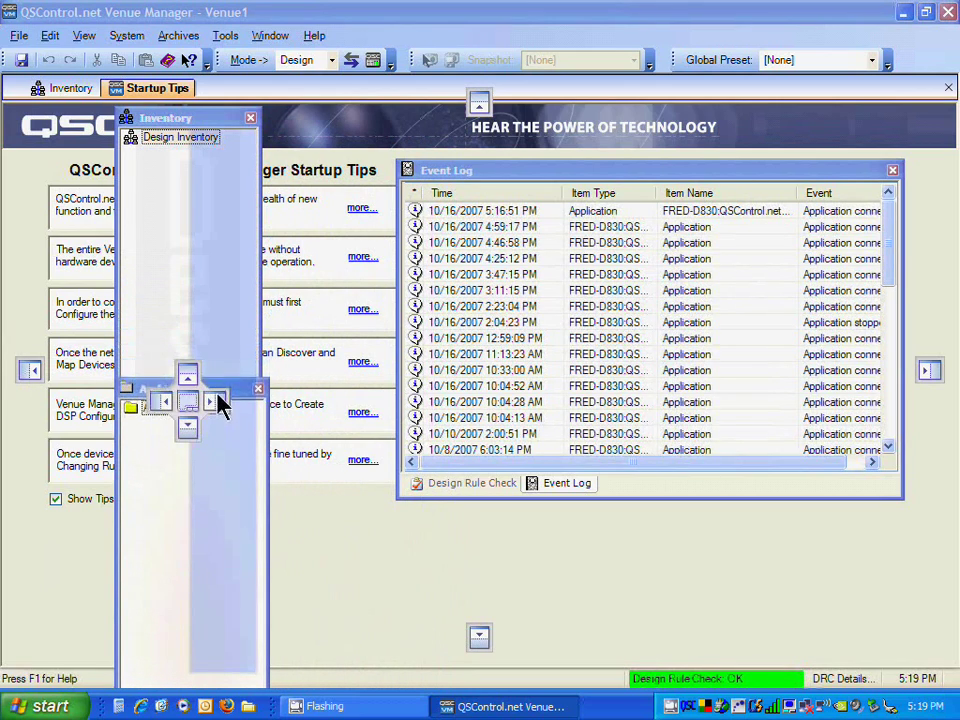
mouse_move(220, 405)
left_mouse_down()
mouse_move(191, 390)
mouse_move(193, 378)
mouse_move(168, 400)
mouse_move(169, 429)
mouse_move(188, 428)
mouse_move(189, 439)
mouse_move(214, 401)
left_mouse_up()
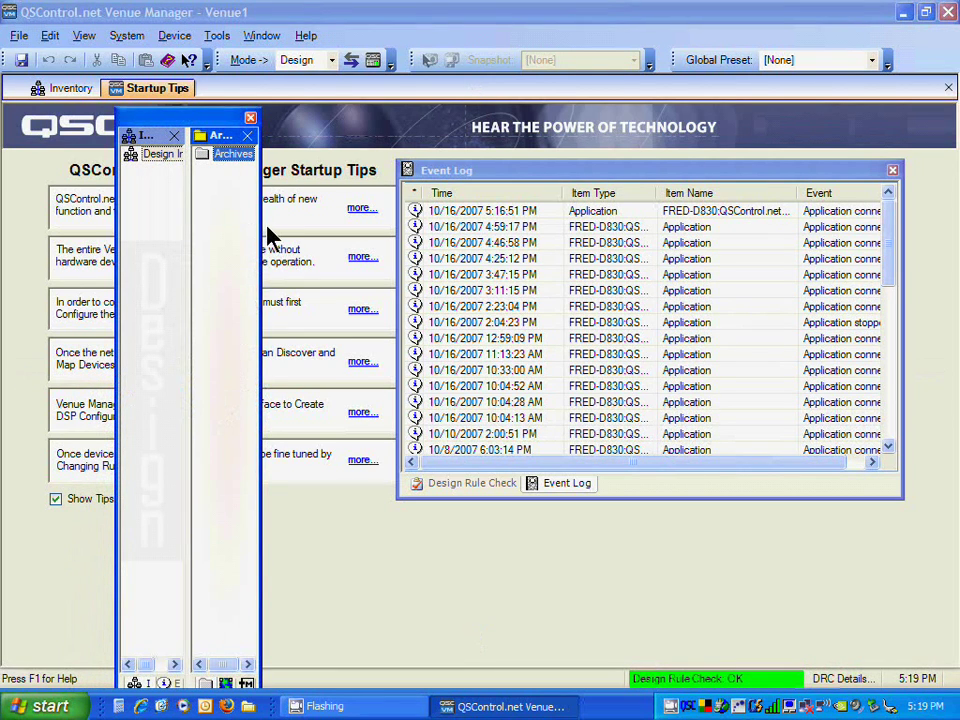
left_click_drag(259, 225, 356, 212)
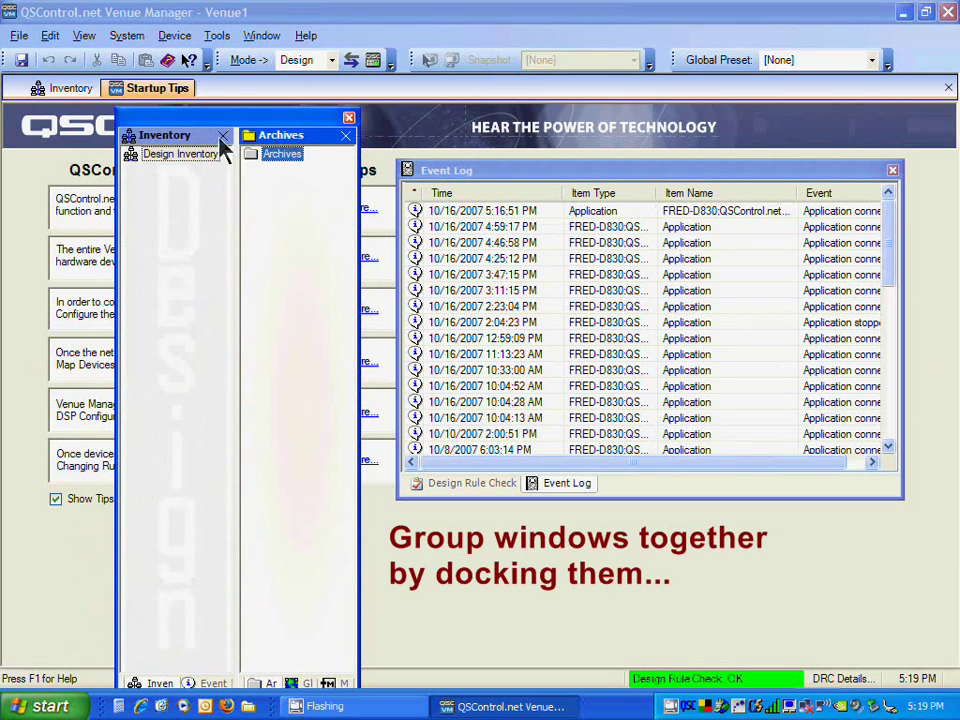
left_click_drag(253, 143, 283, 393)
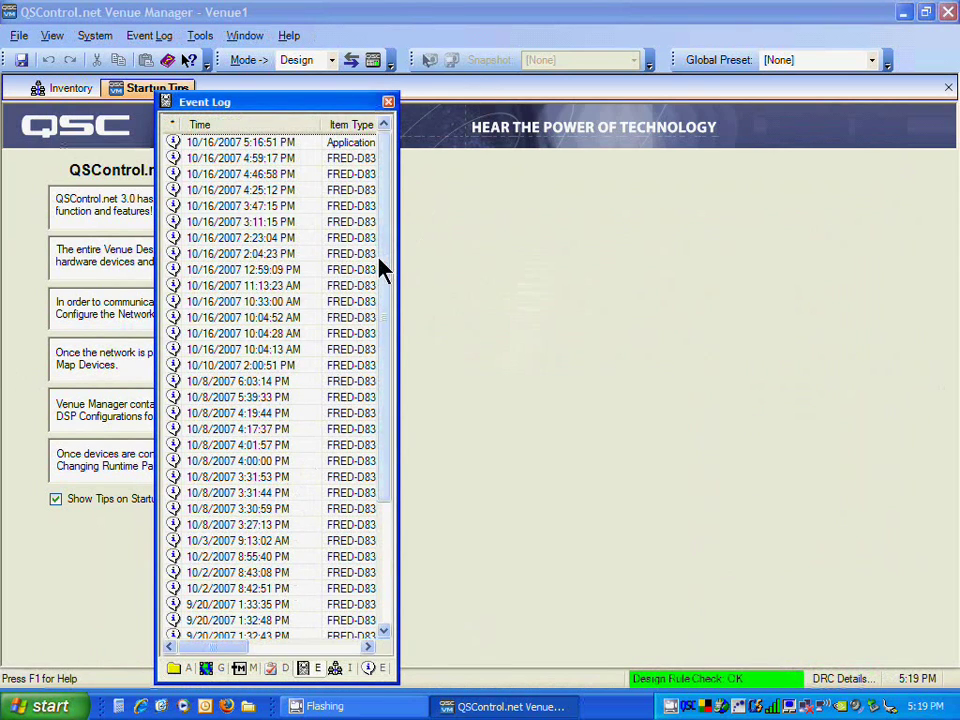
- Cycle the floating group through Masters, Global Presets, Archives, ending on Inventory
left_click(246, 37)
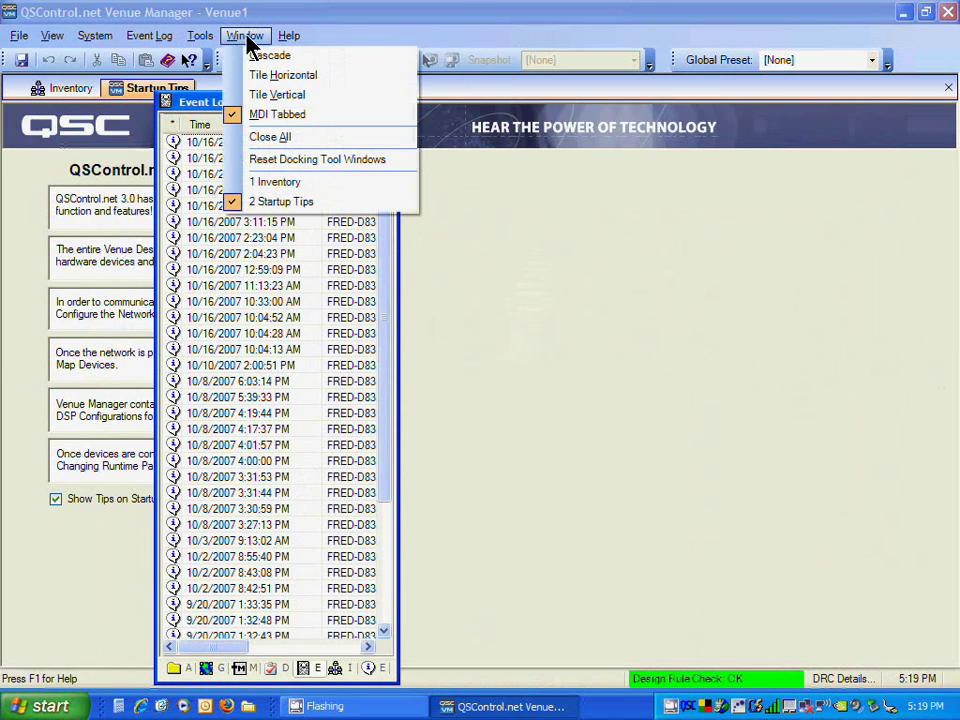
left_click(248, 37)
left_click(248, 37)
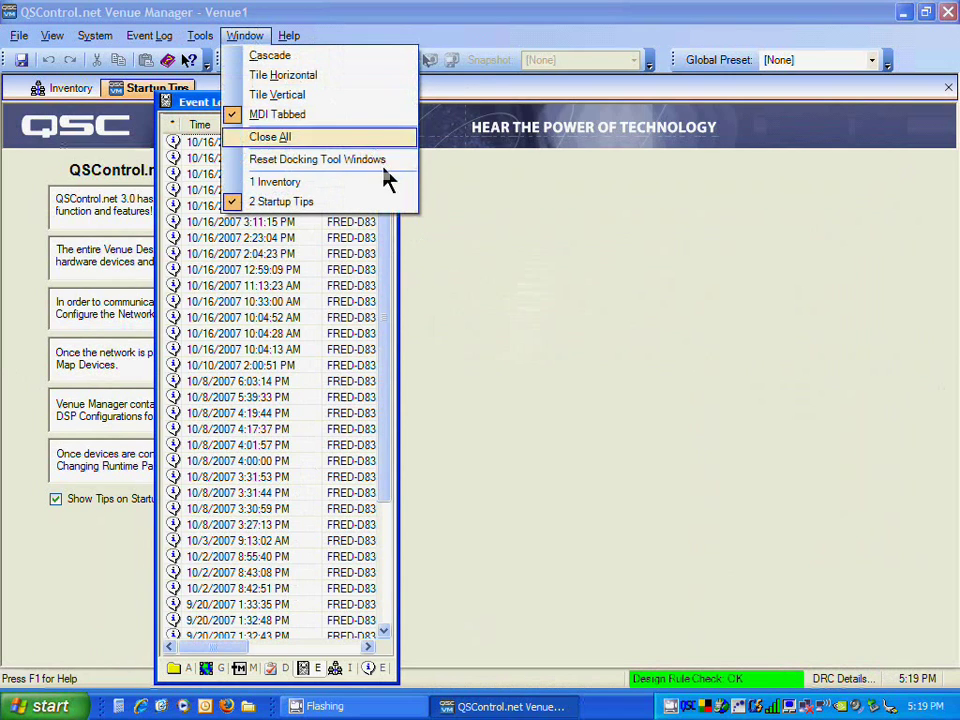
left_click(400, 262)
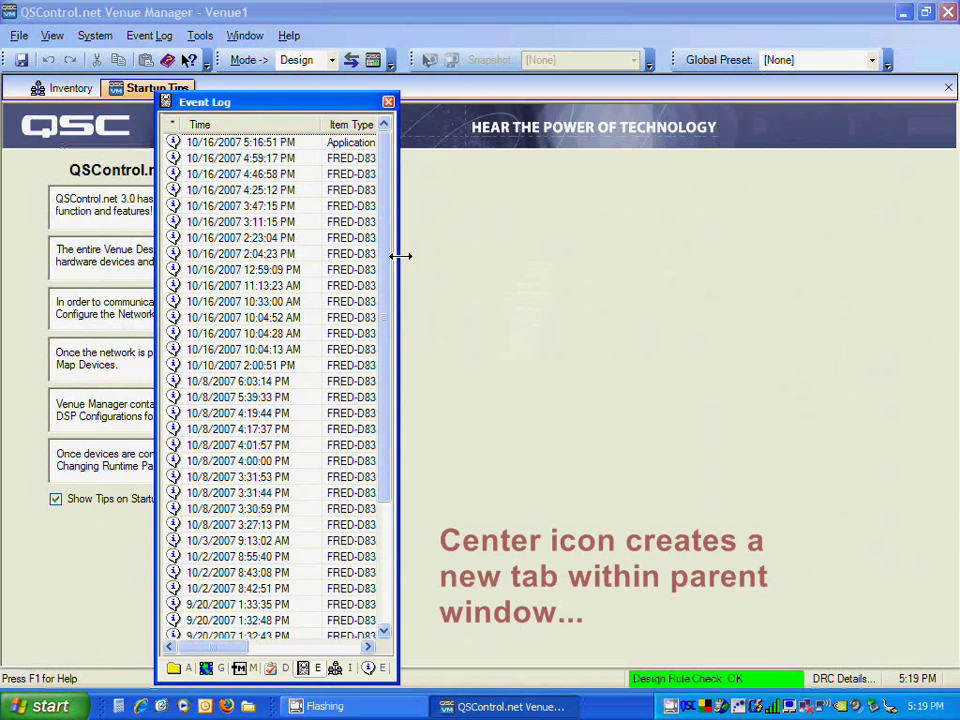
left_click(239, 669)
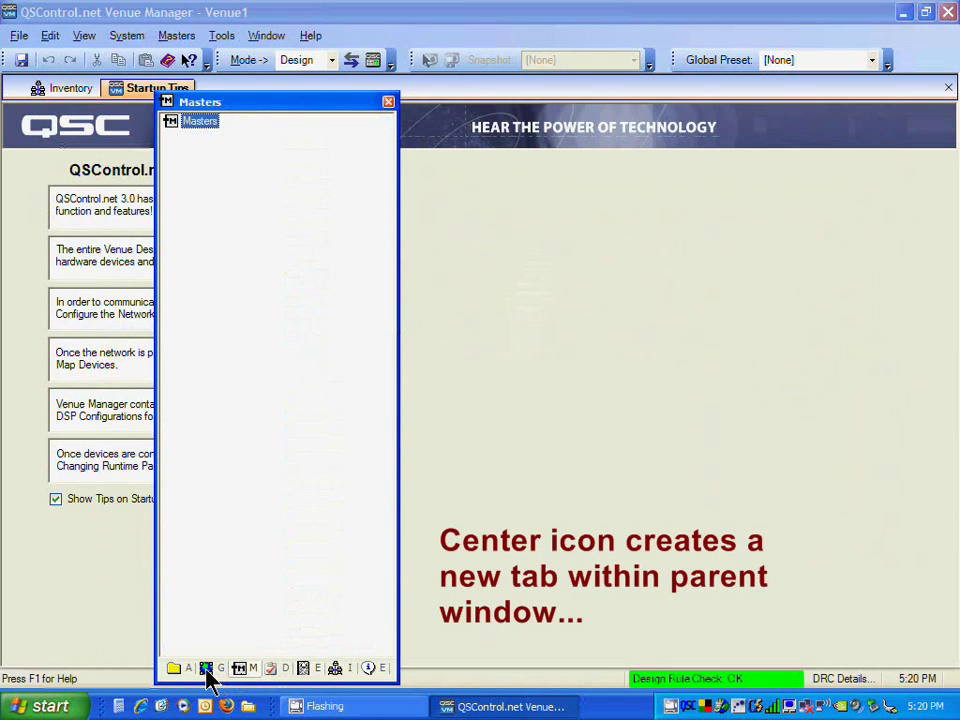
left_click(206, 669)
left_click(173, 669)
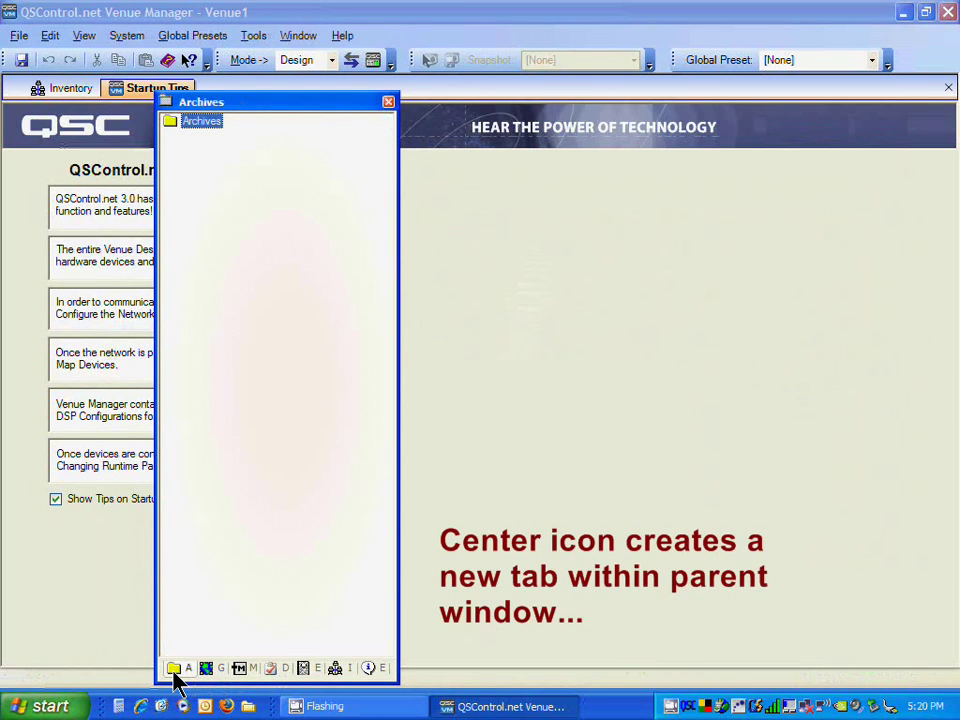
left_click(340, 670)
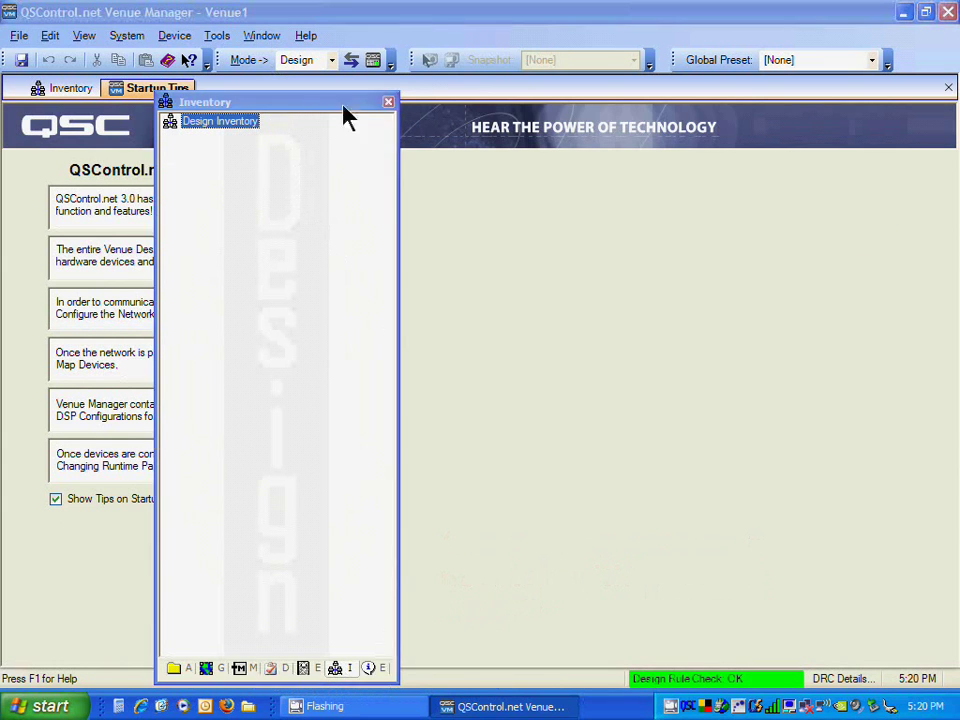
- Move the Inventory window and turn off MDI Tabbed document mode
left_click_drag(343, 107, 310, 106)
left_click(212, 38)
mouse_move(250, 40)
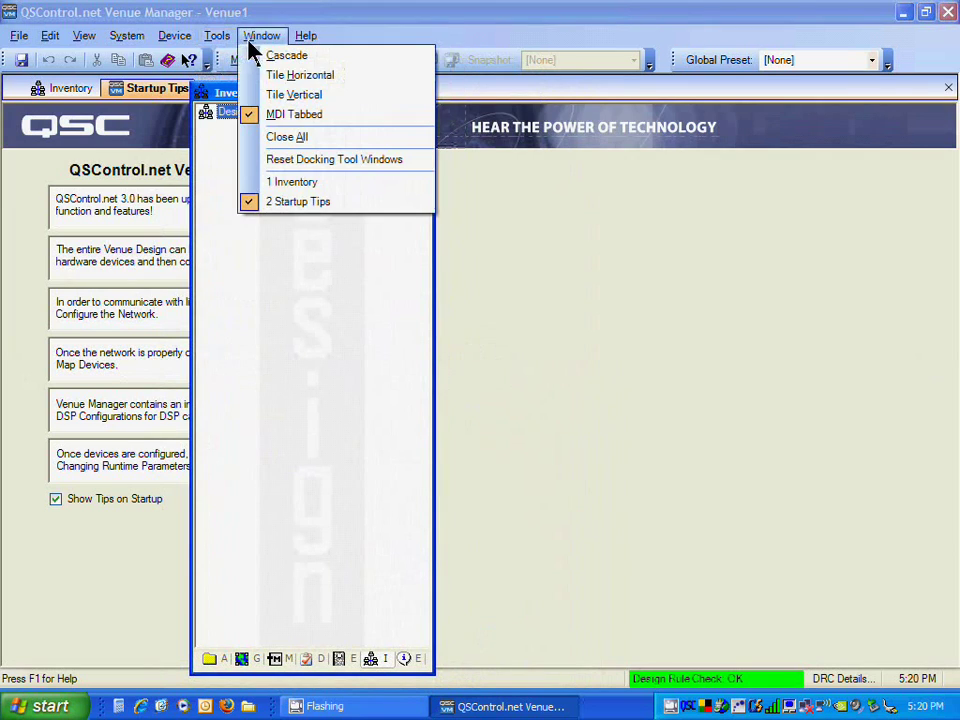
left_click(287, 117)
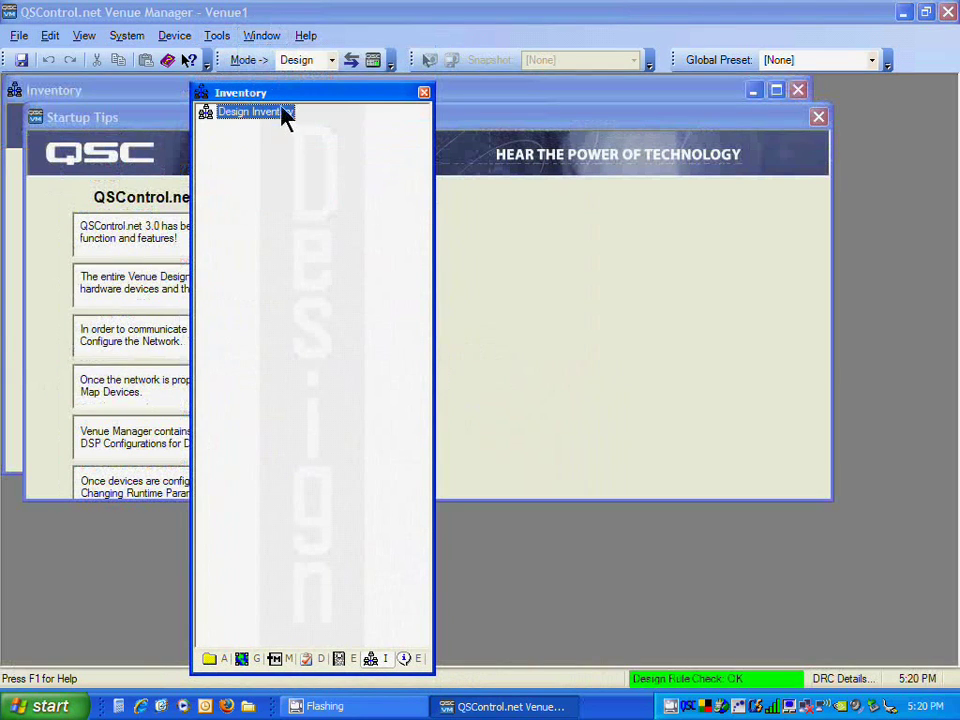
left_click(272, 43)
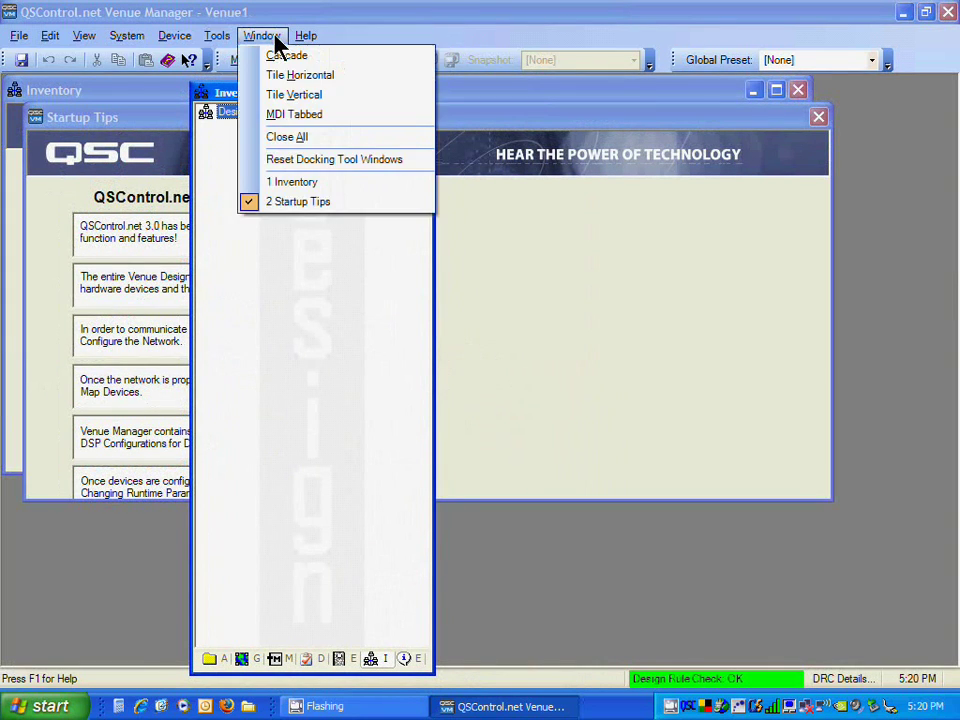
left_click(280, 57)
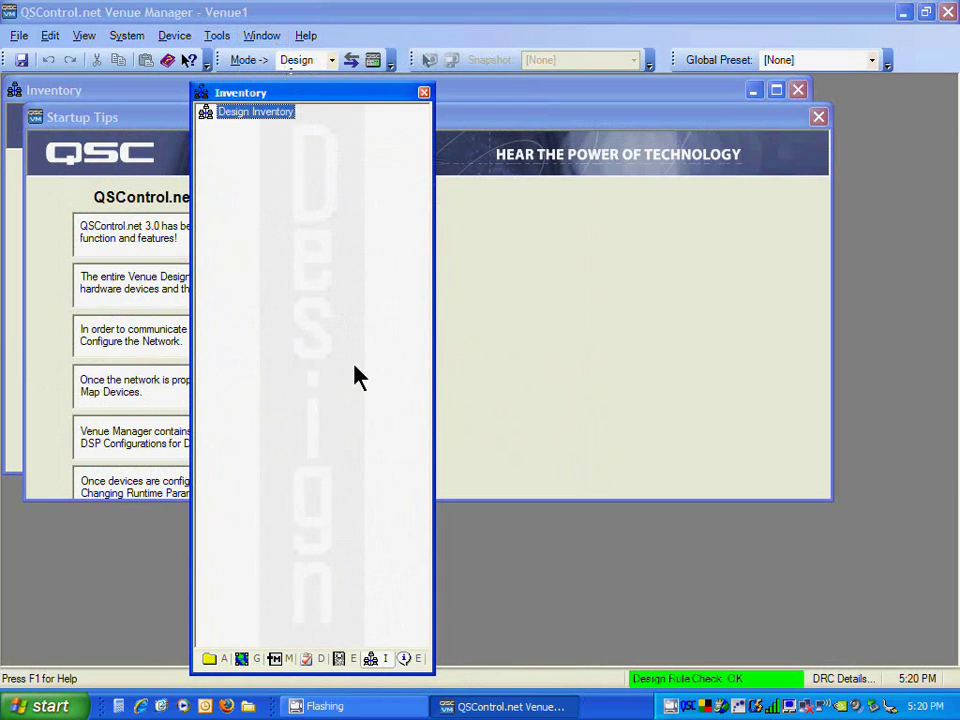
- Show and widen the floating Masters panel, move Inventory, then switch back to MDI Tabbed
left_click(273, 660)
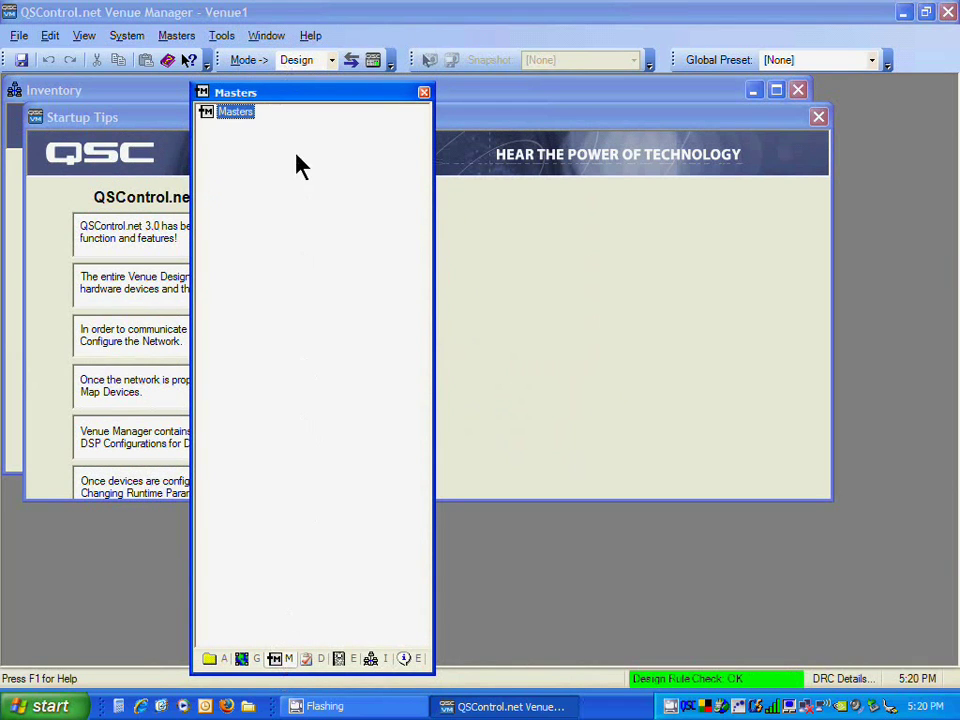
left_click_drag(300, 103, 424, 146)
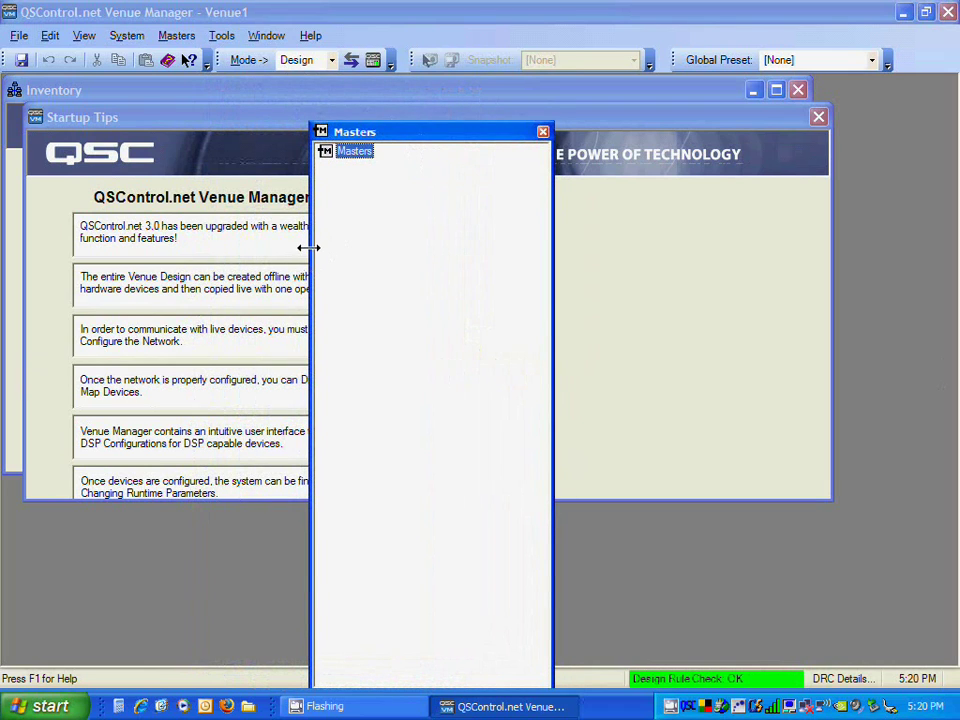
left_click_drag(310, 247, 205, 205)
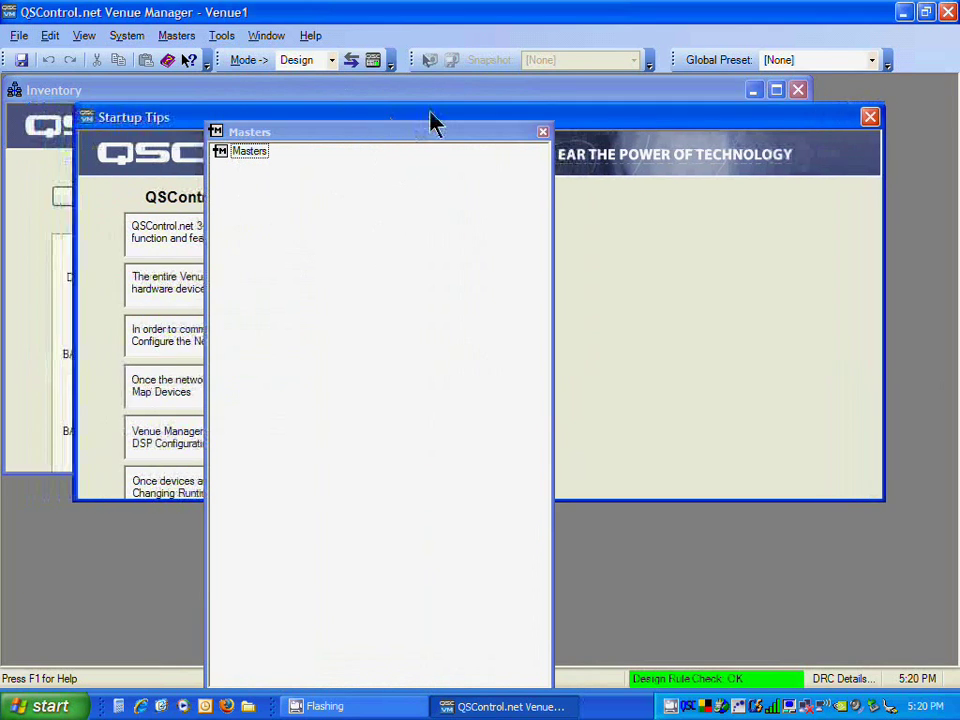
left_click_drag(455, 95, 418, 193)
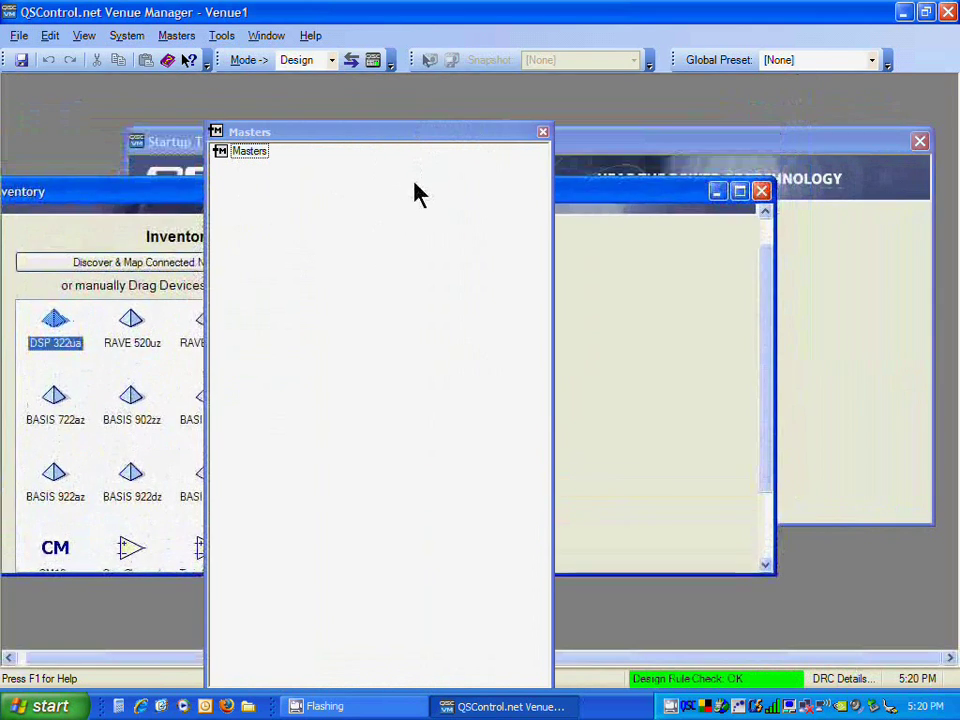
left_click(272, 37)
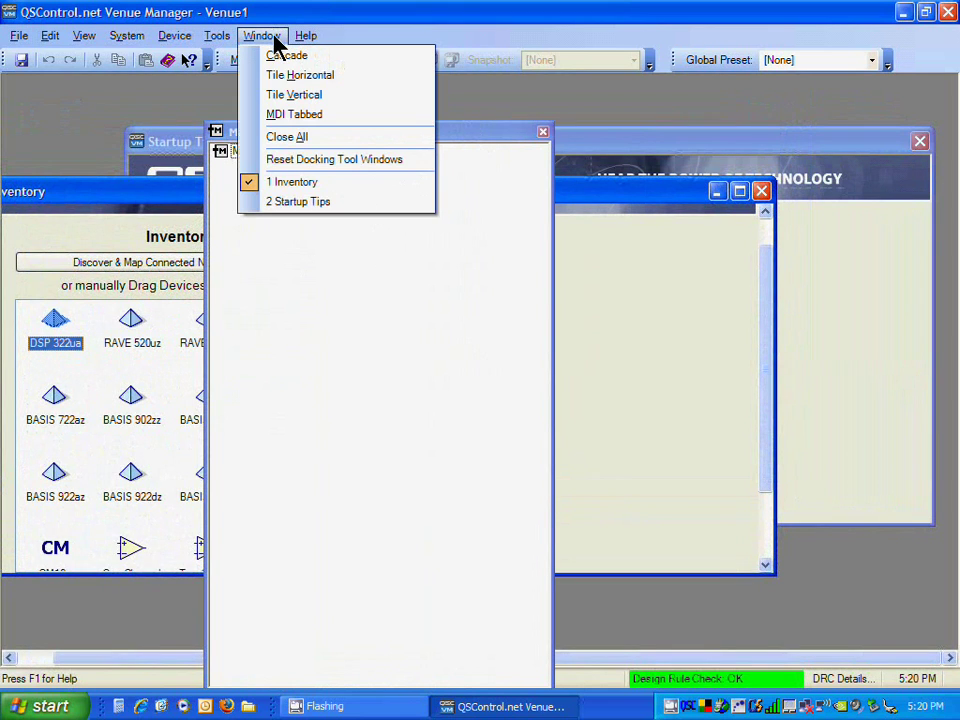
left_click(280, 117)
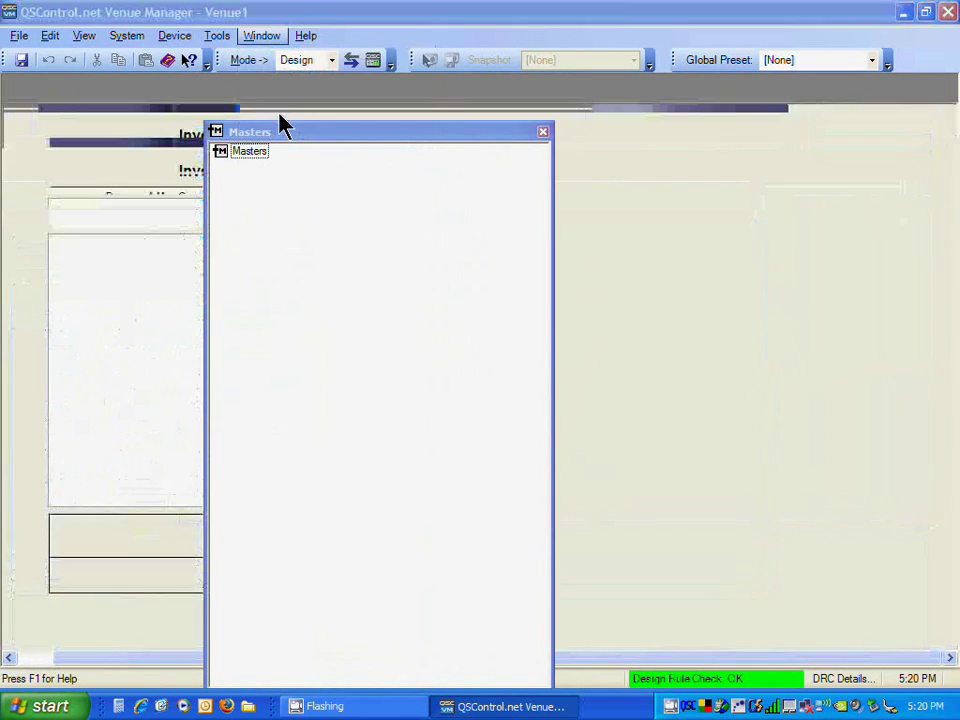
- Choose Window > Reset Docking Tool Windows to restore the default panel docks
left_click(270, 42)
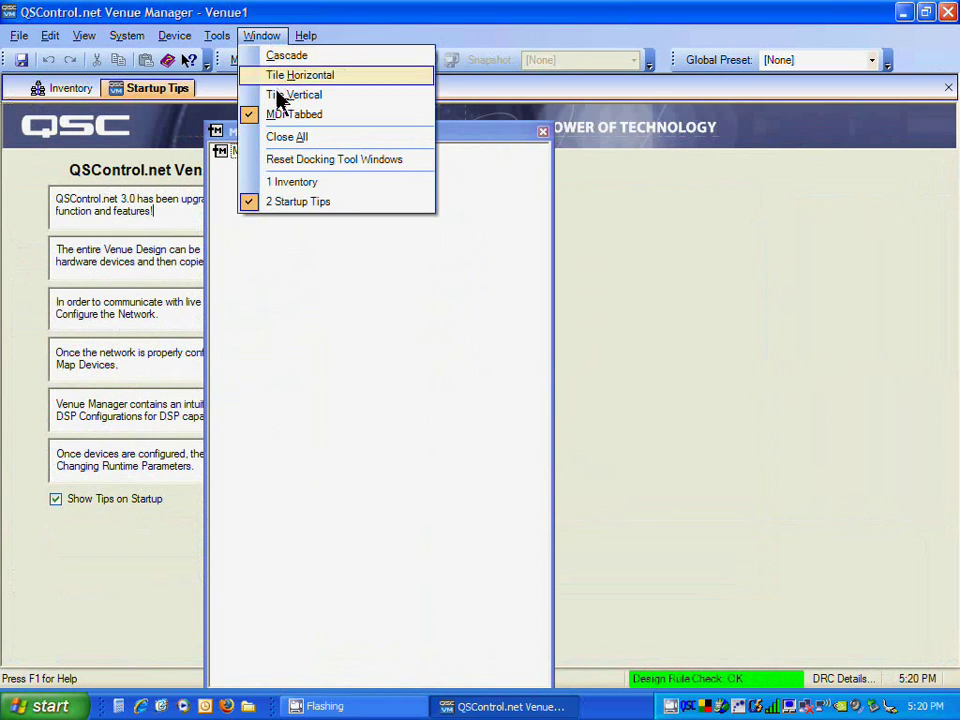
left_click(292, 162)
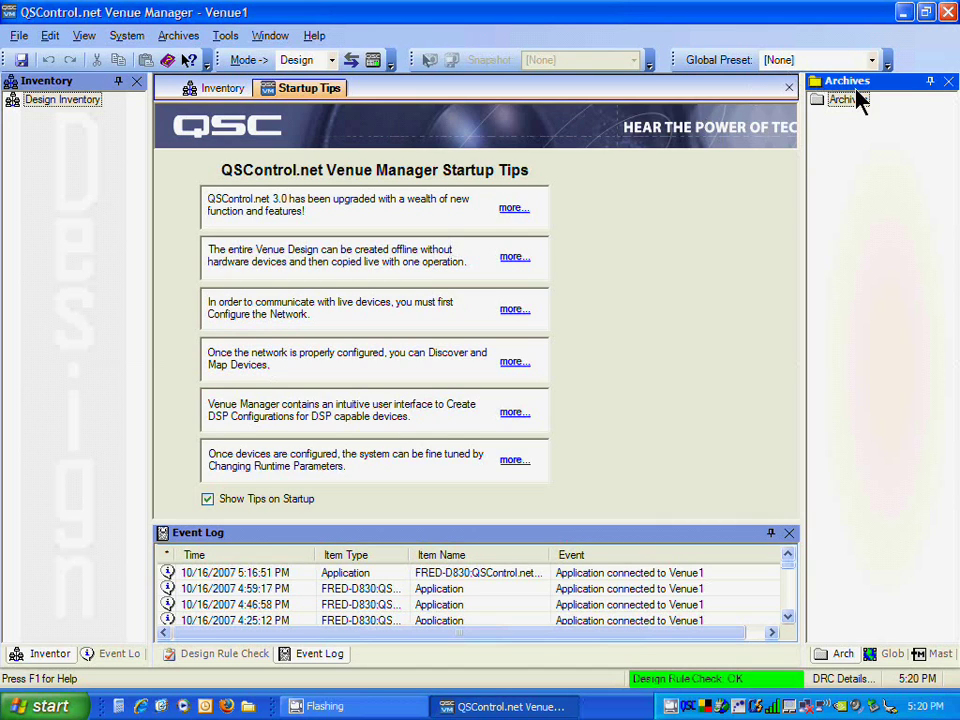
- Set the Archives, Inventory and Event Log panels to Auto Hide so each collapses into an edge tab
left_click(929, 84)
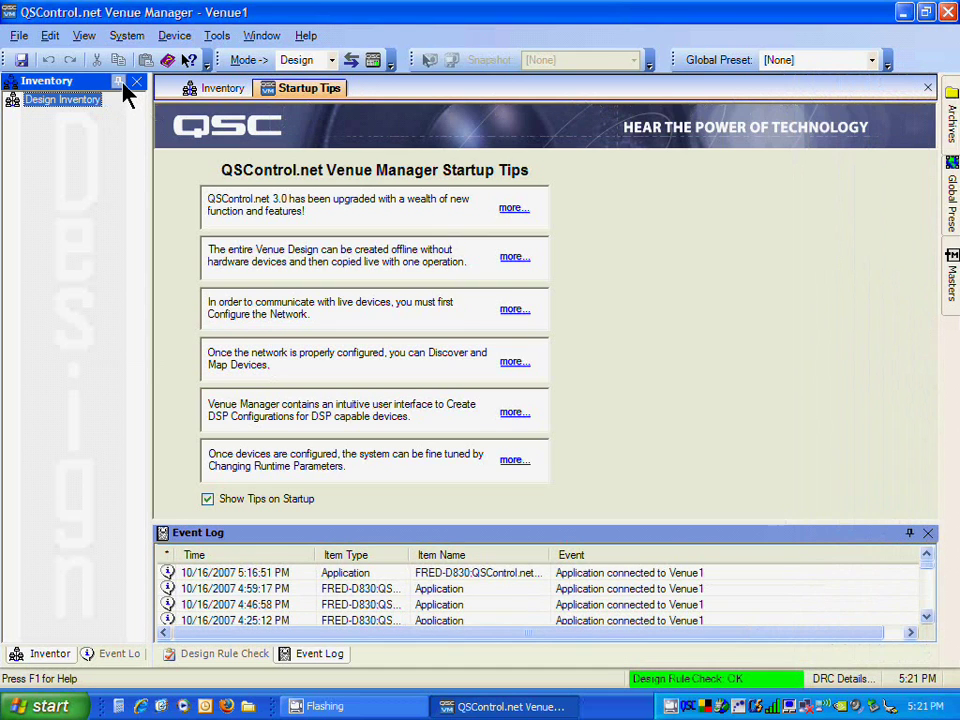
left_click(121, 83)
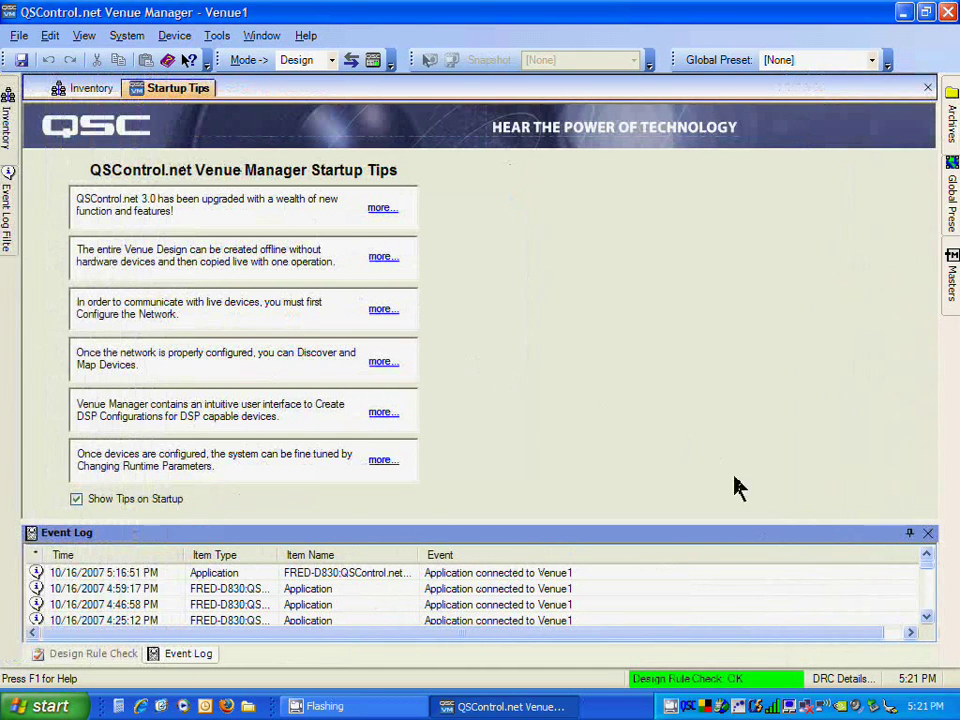
left_click(898, 535)
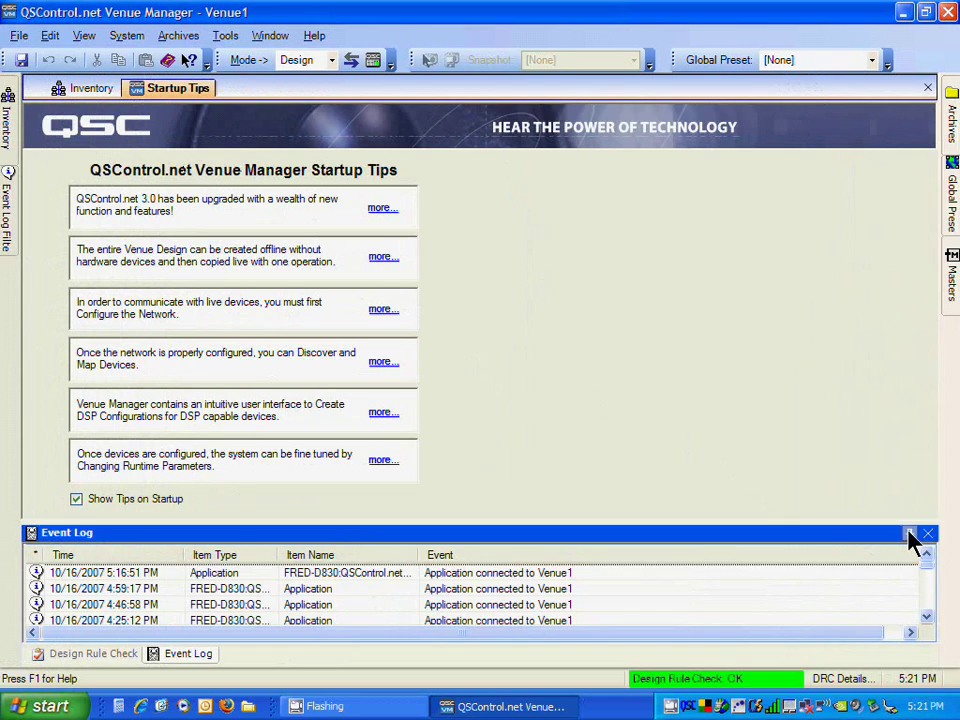
left_click(909, 533)
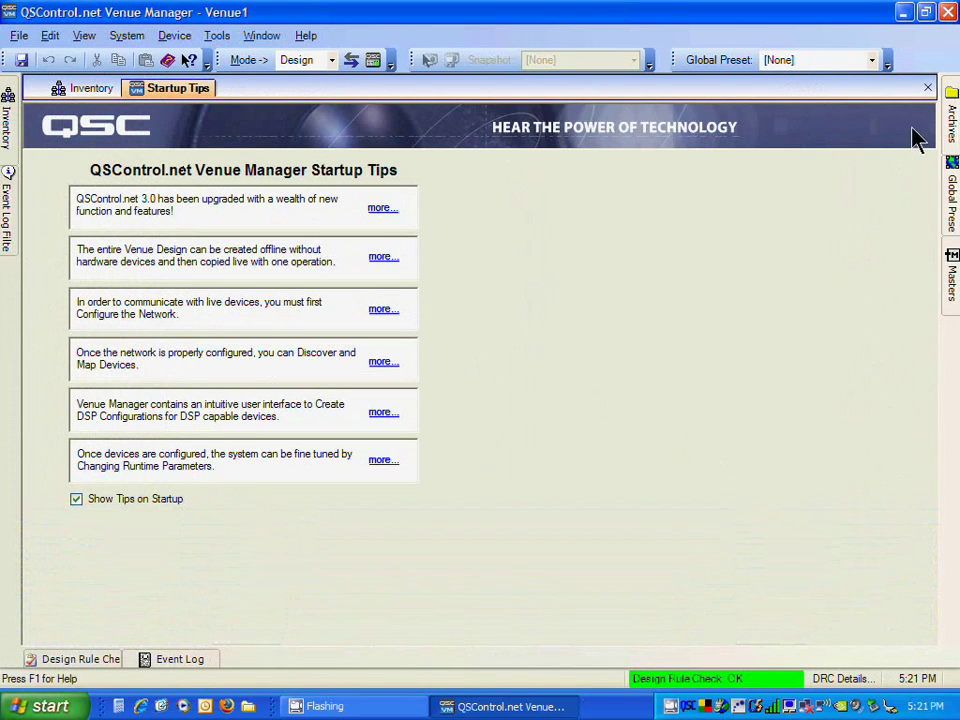
mouse_move(950, 122)
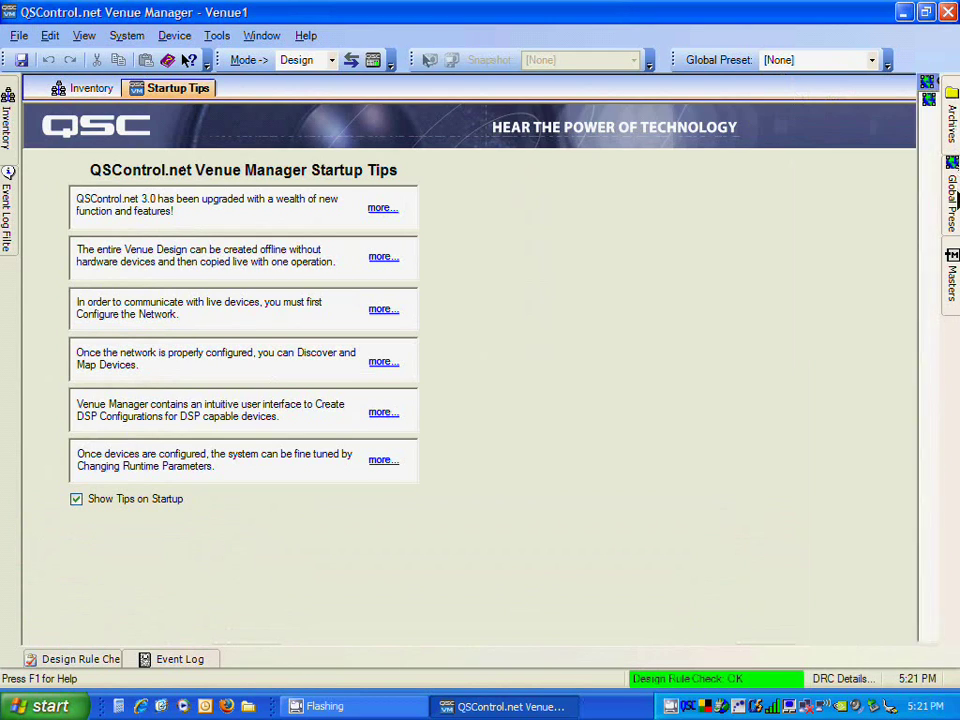
mouse_move(956, 205)
mouse_move(952, 275)
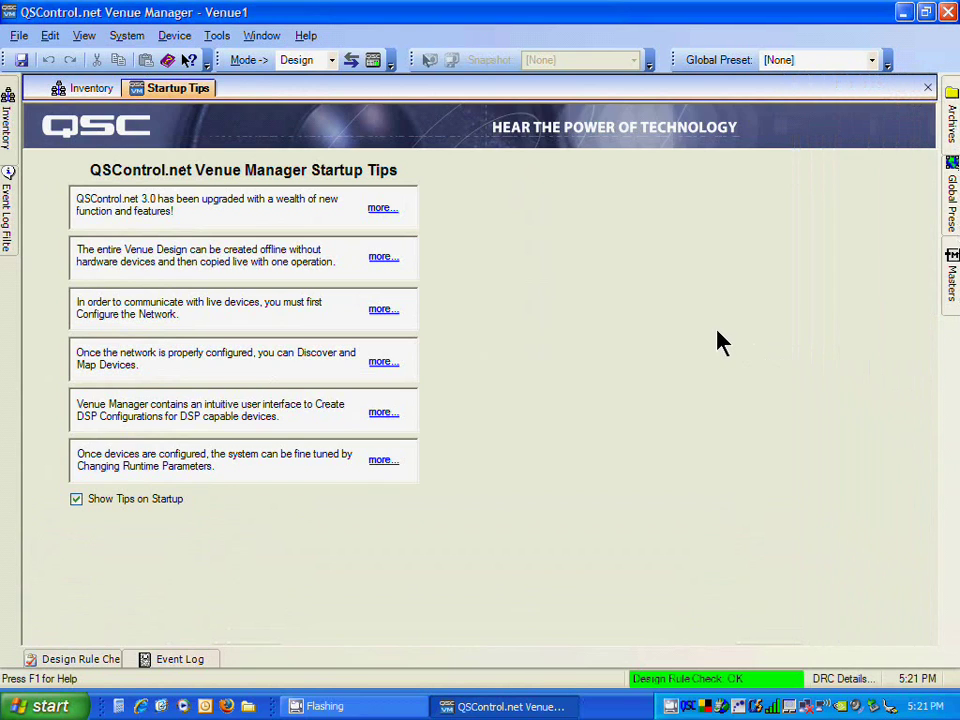
- Pin the Inventory and Archives panels open, then apply Reset Docking Tool Windows from the Window menu
left_click(270, 36)
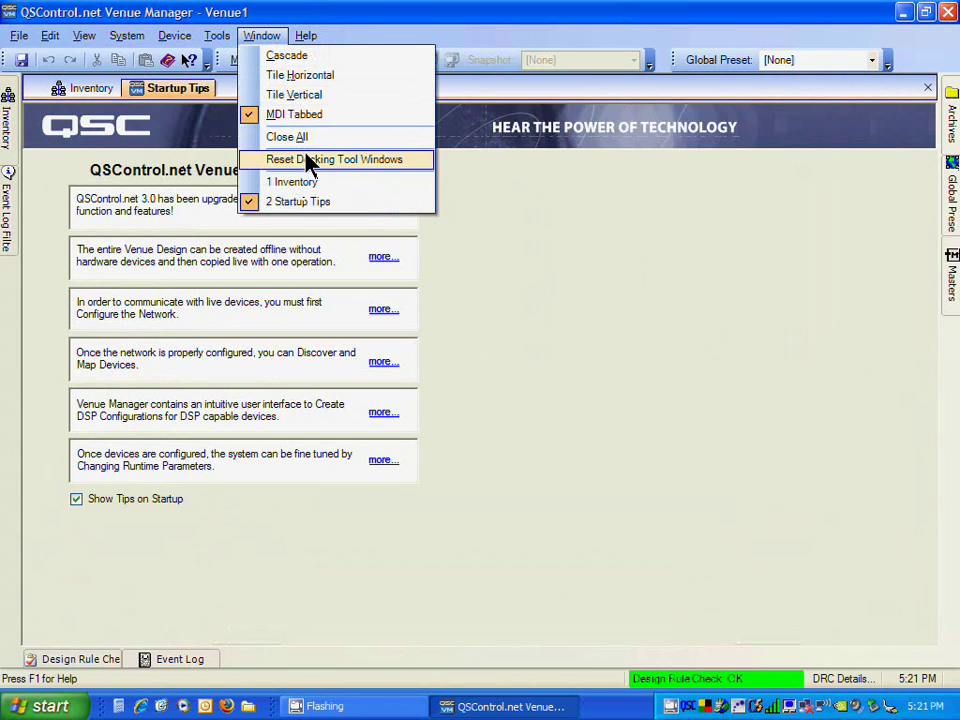
left_click(97, 171)
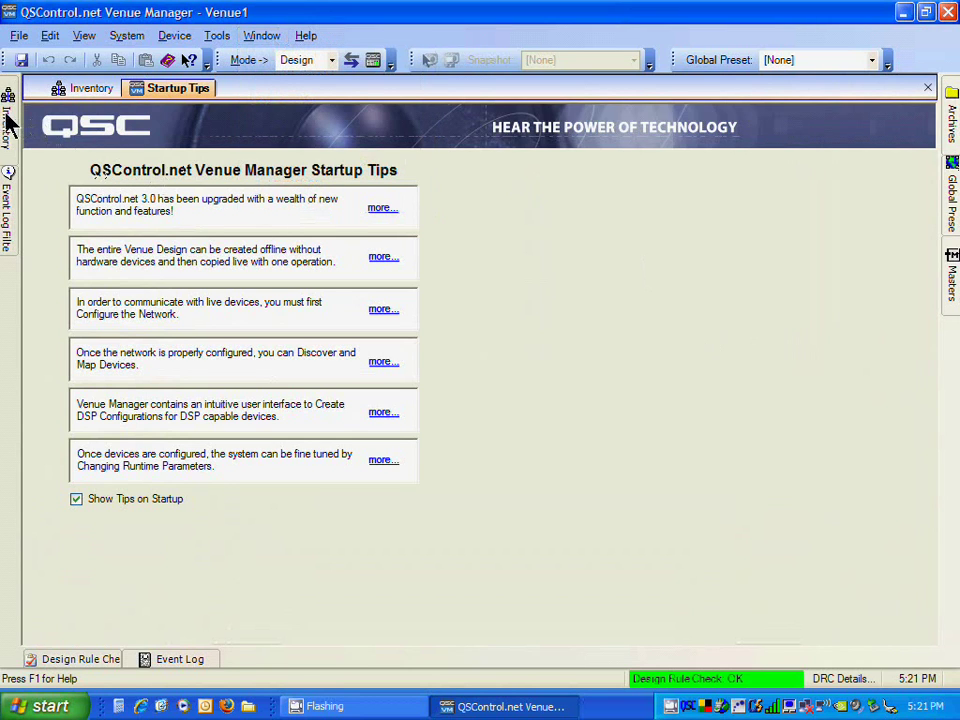
mouse_move(6, 118)
left_click(140, 82)
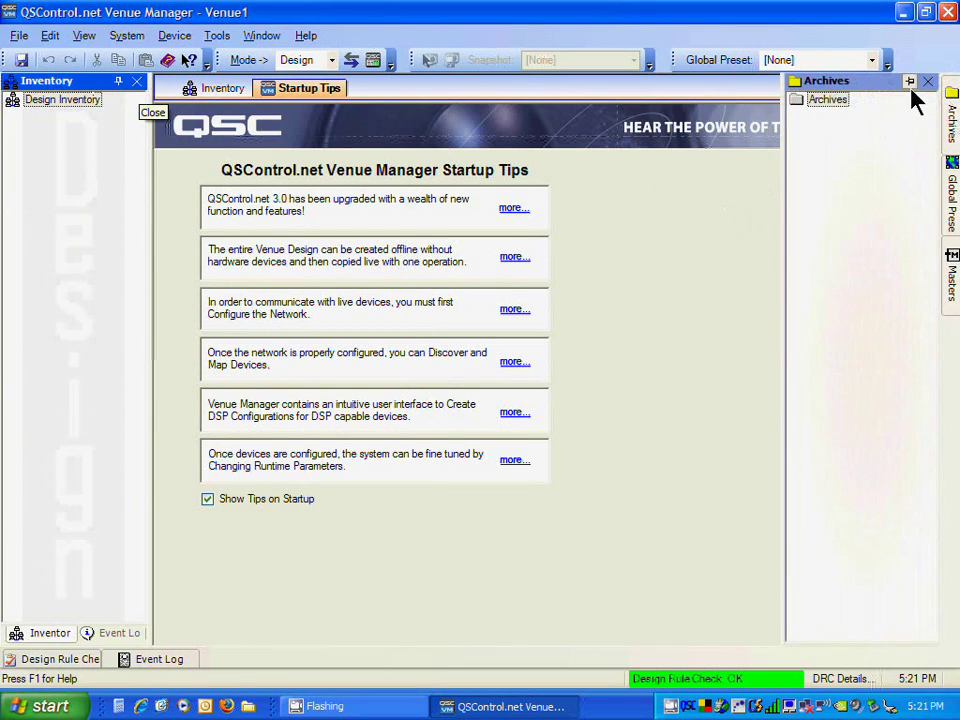
left_click(910, 81)
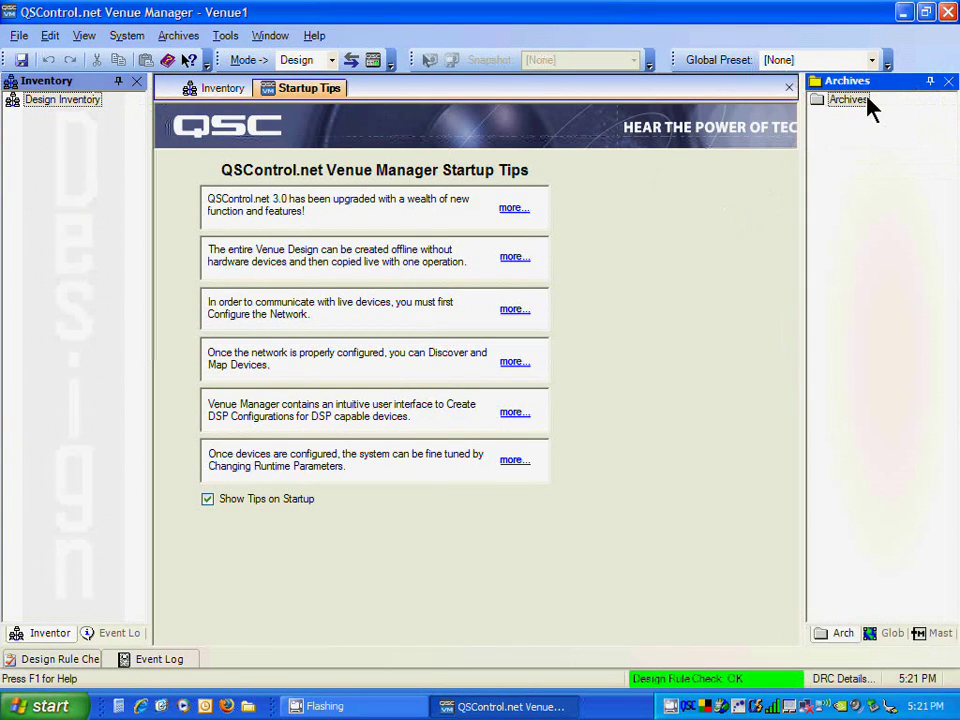
left_click(268, 36)
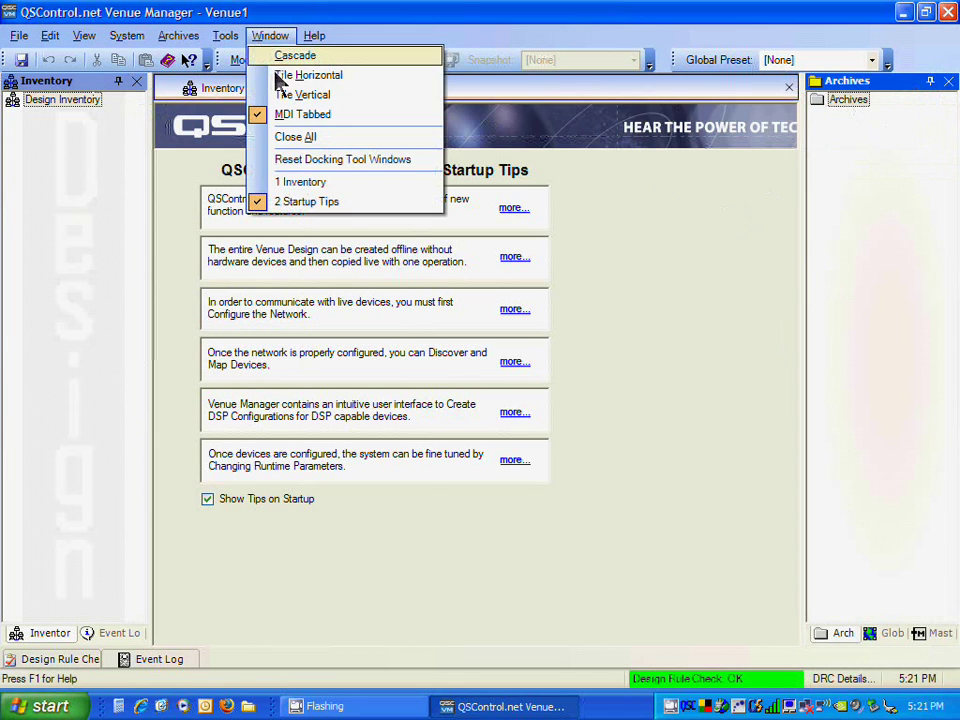
left_click(318, 160)
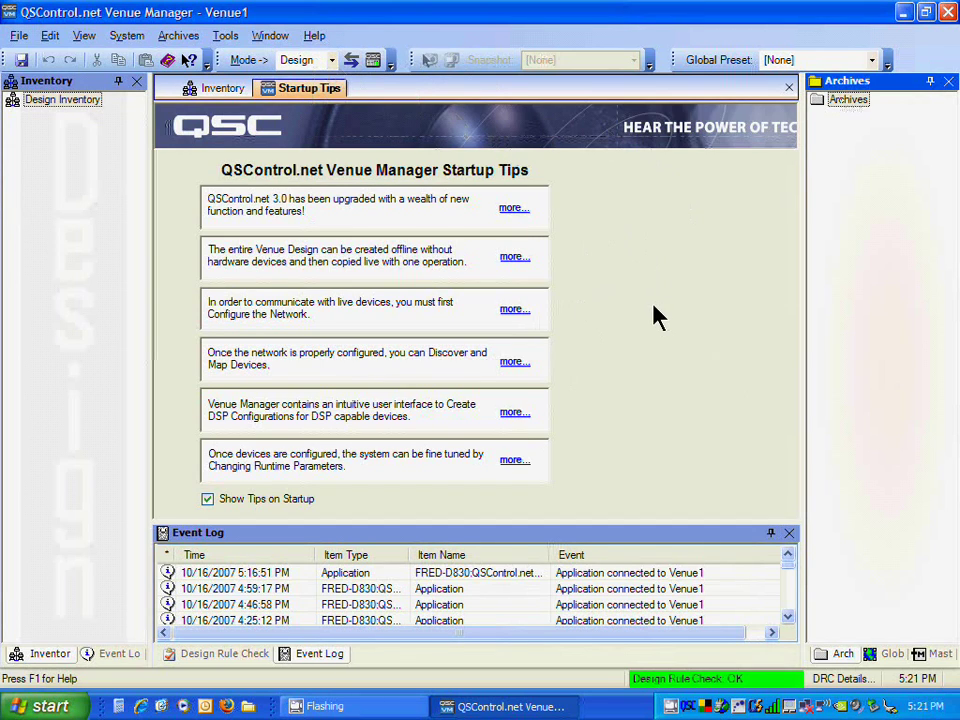
left_click(332, 61)
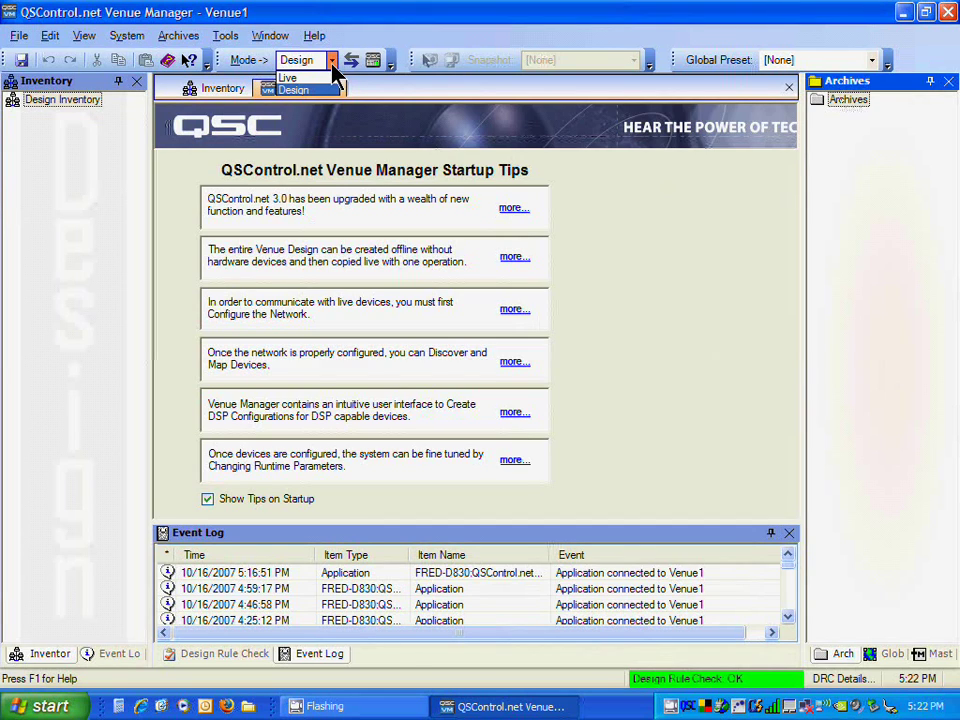
left_click(328, 88)
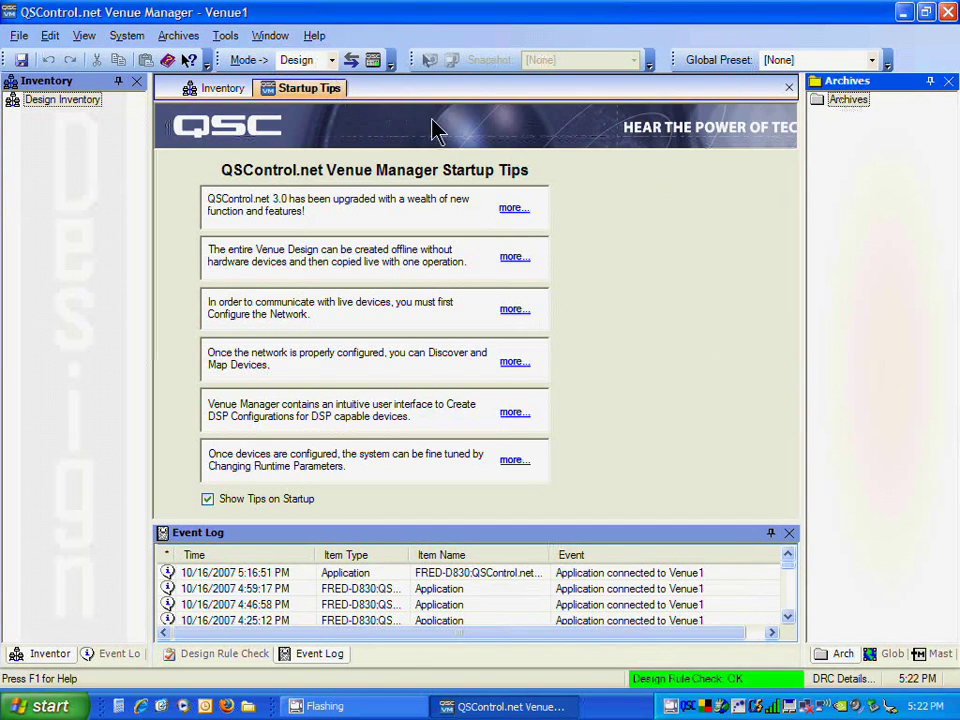